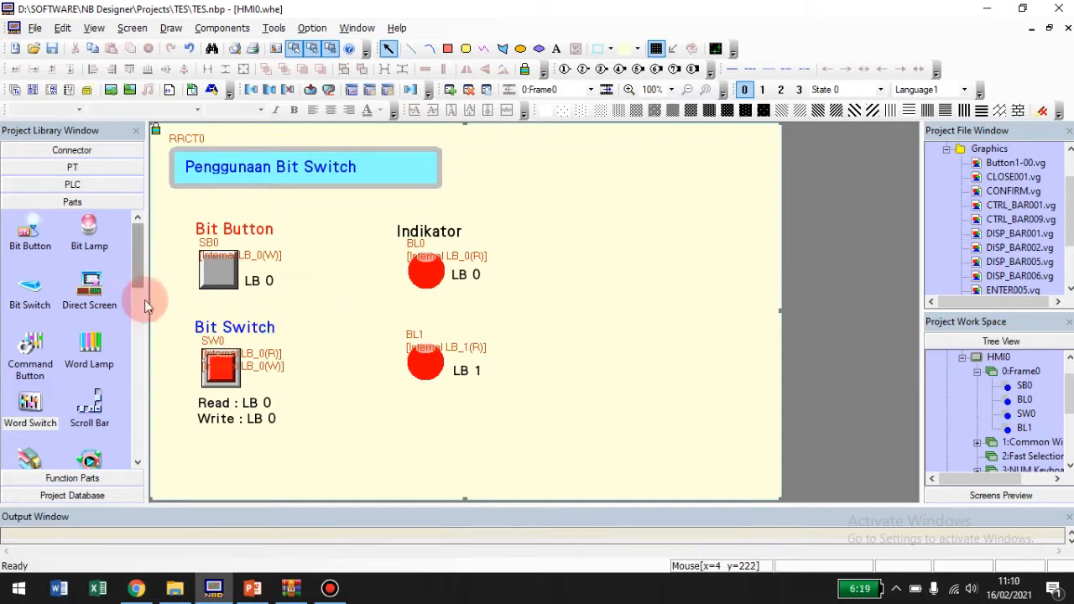
{"action": "scroll", "coordinate": [139, 278], "scroll_direction": "down", "scroll_amount": 3}
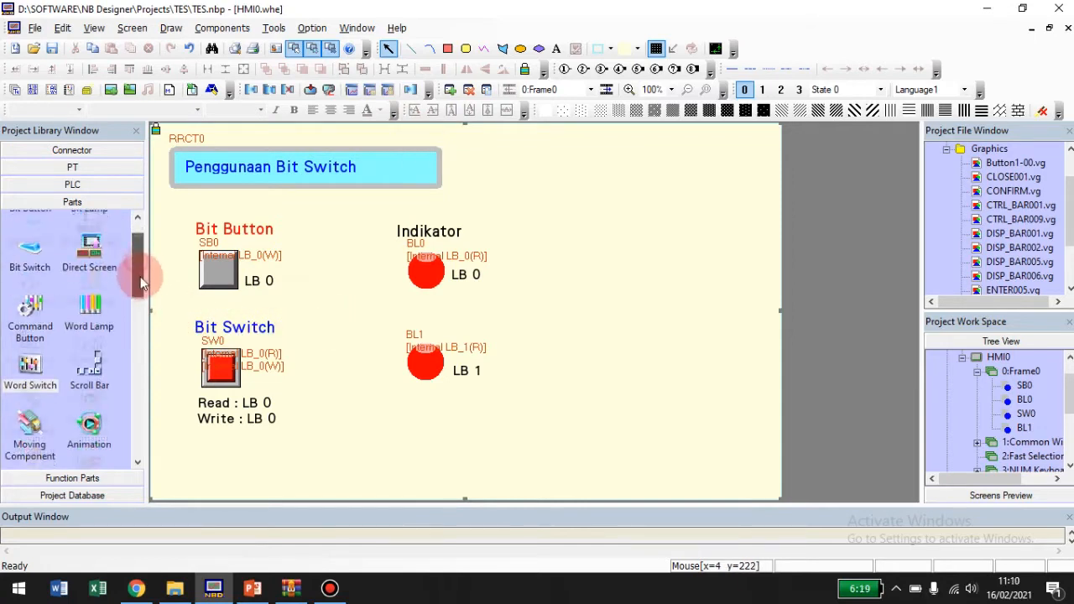
{"action": "scroll", "coordinate": [139, 278], "scroll_direction": "up", "scroll_amount": 3}
{"action": "scroll", "coordinate": [141, 264], "scroll_direction": "down", "scroll_amount": 1}
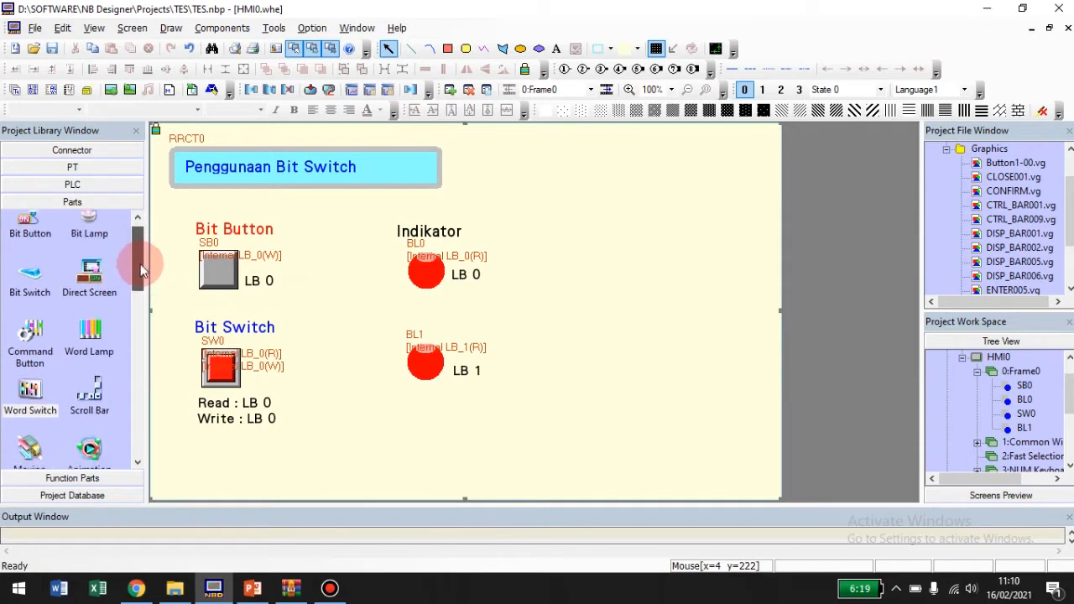
{"action": "left_click", "coordinate": [28, 290]}
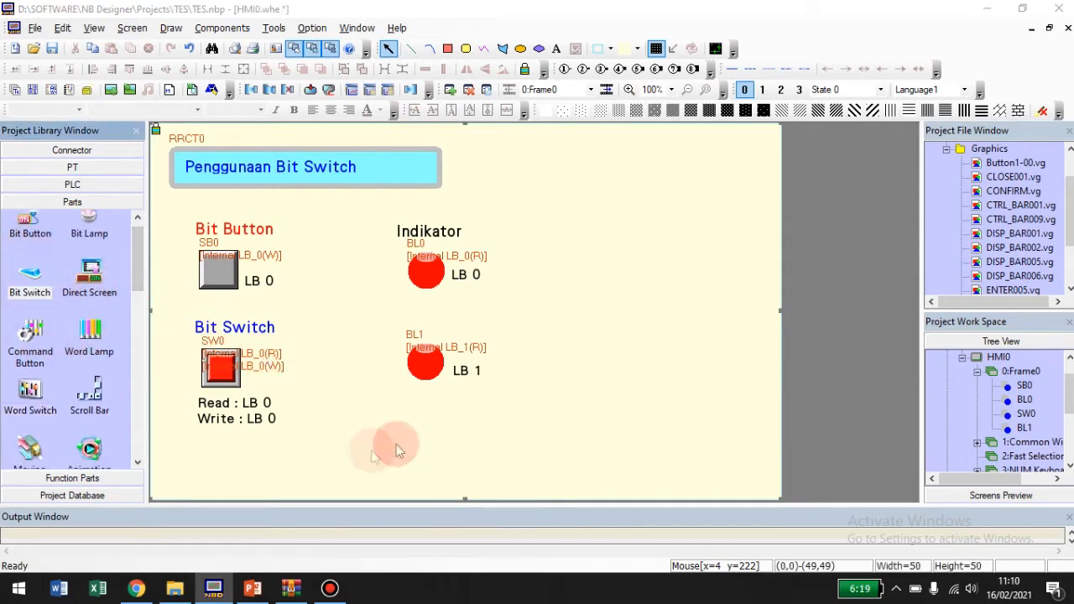
{"action": "left_click", "coordinate": [290, 450]}
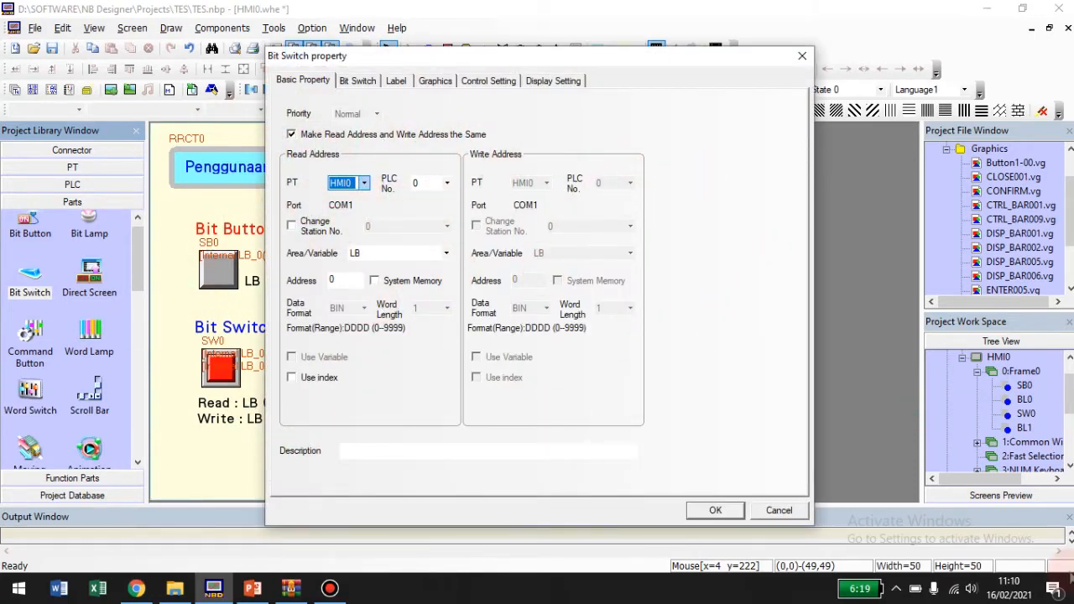
{"action": "left_click", "coordinate": [779, 514]}
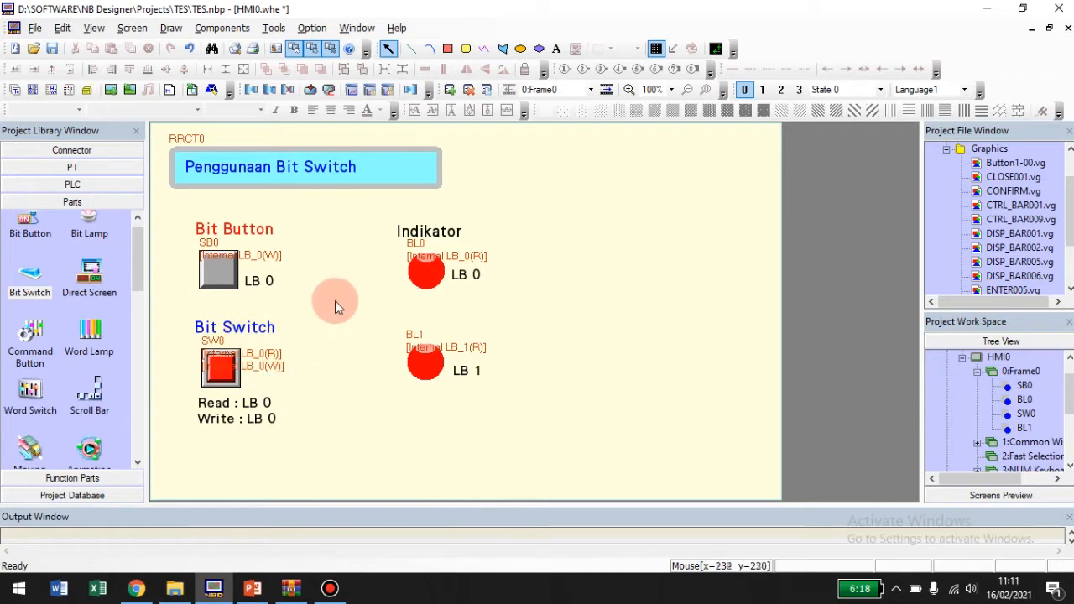
Check the write address area and number in the Bit Button's basic properties, then accept the dialog.
{"action": "double_click", "coordinate": [225, 268]}
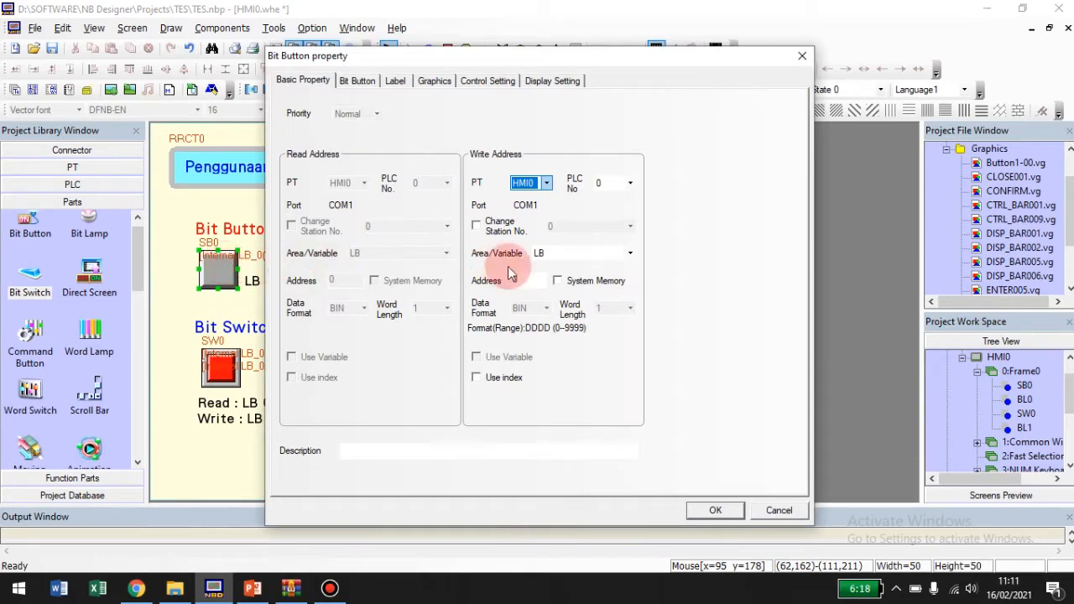
{"action": "left_click_drag", "start_coordinate": [379, 61], "coordinate": [479, 40]}
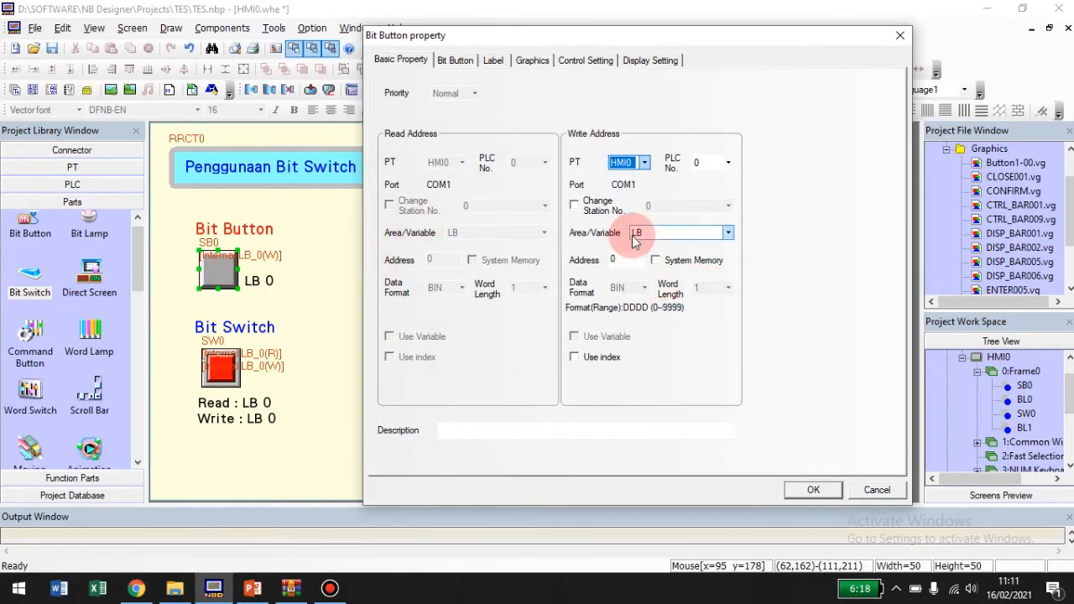
{"action": "left_click", "coordinate": [727, 233]}
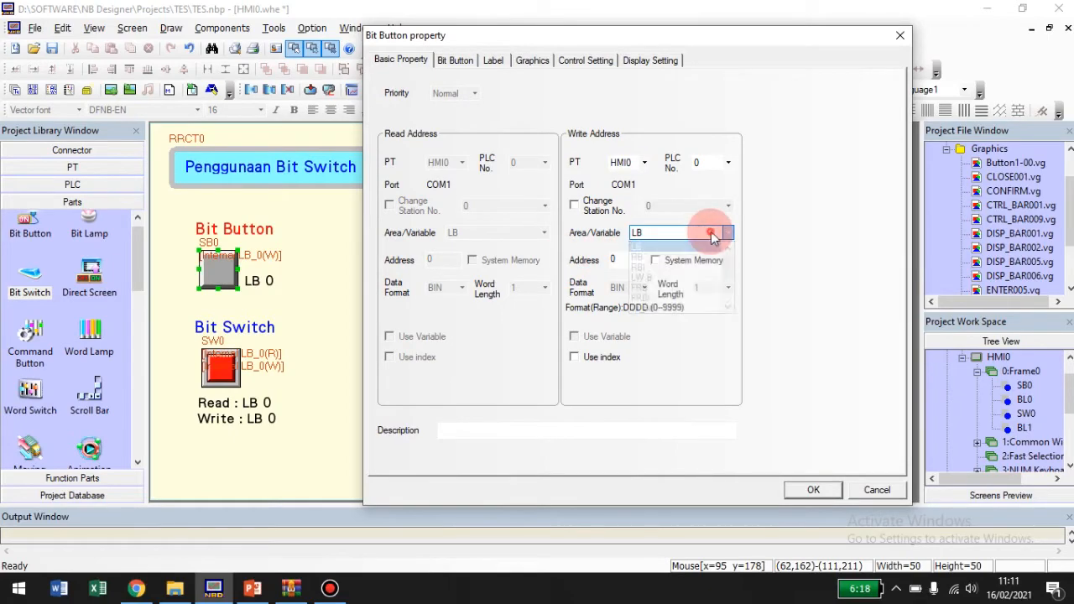
{"action": "left_click", "coordinate": [727, 229]}
{"action": "left_click_drag", "start_coordinate": [632, 42], "coordinate": [753, 50]}
{"action": "left_click", "coordinate": [743, 267]}
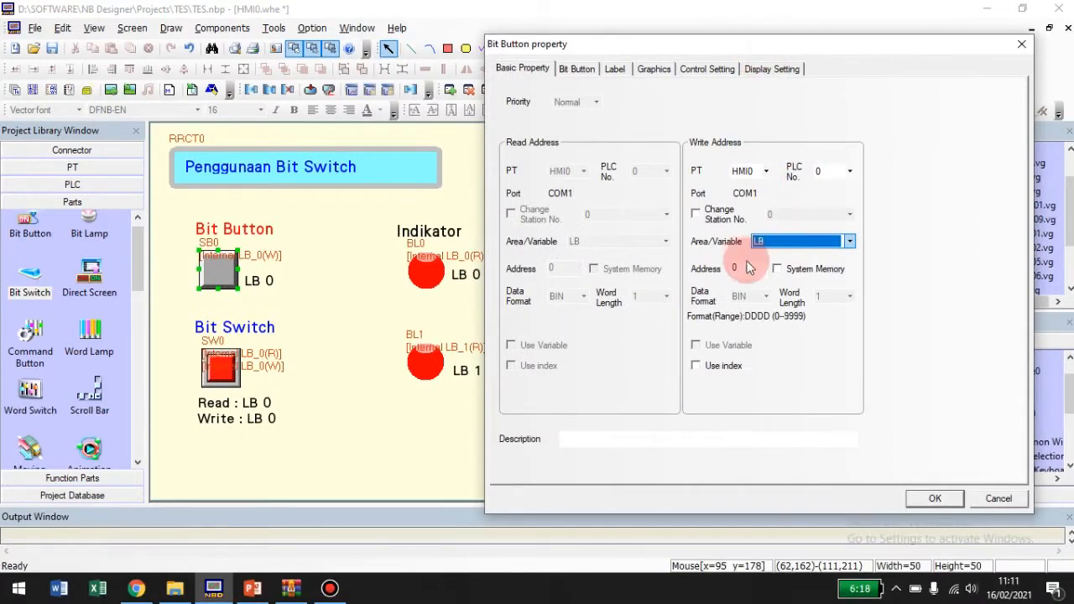
{"action": "left_click", "coordinate": [930, 500]}
Check the read address area and number in the basic properties of the upper indicator lamp.
{"action": "double_click", "coordinate": [437, 284]}
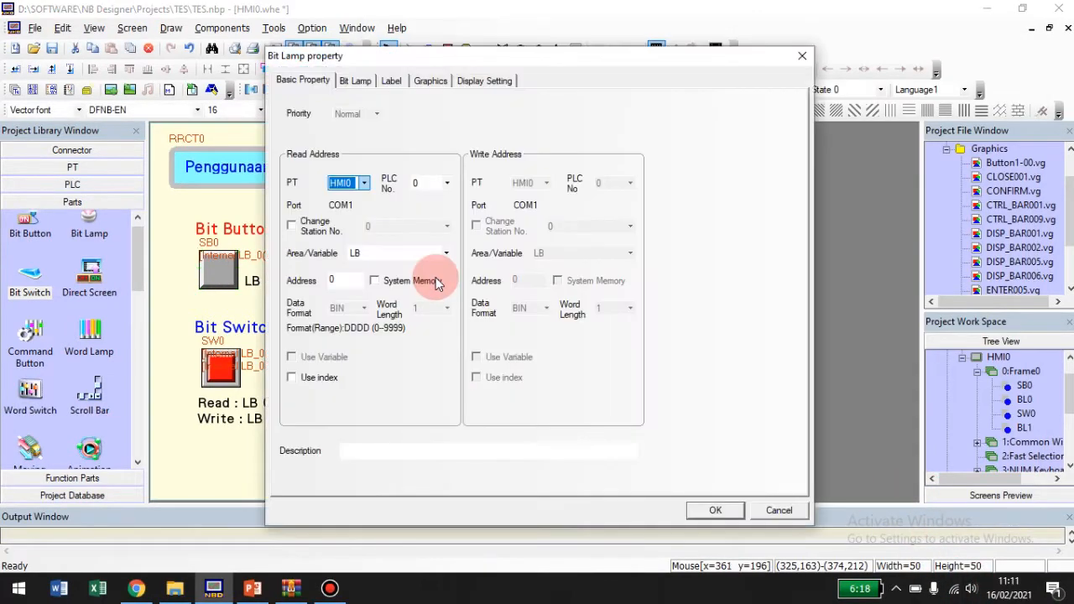
{"action": "left_click", "coordinate": [778, 509]}
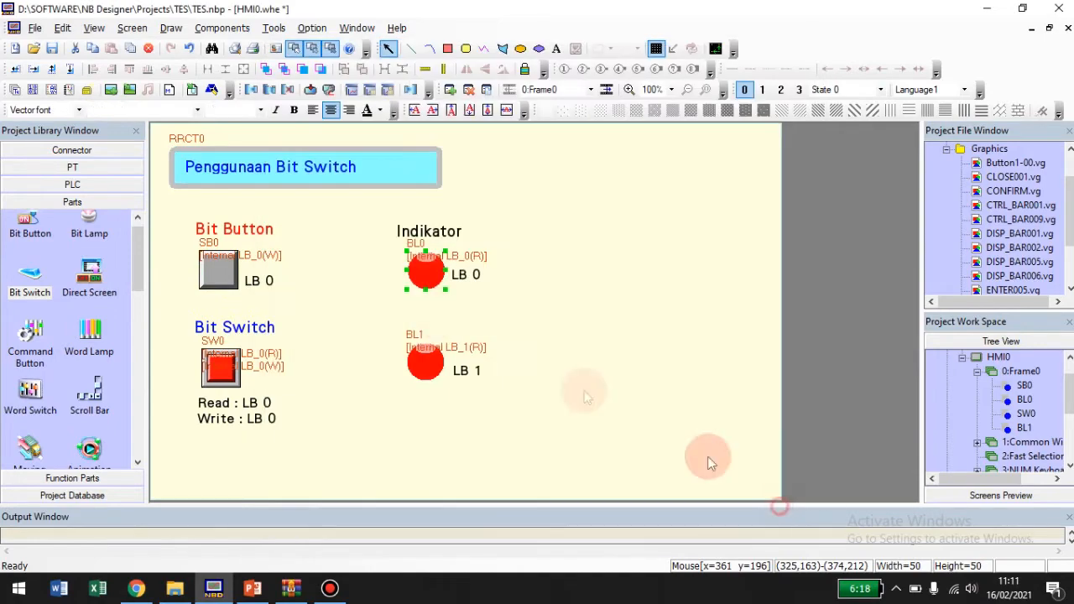
{"action": "double_click", "coordinate": [429, 281]}
{"action": "left_click_drag", "start_coordinate": [557, 61], "coordinate": [708, 84]}
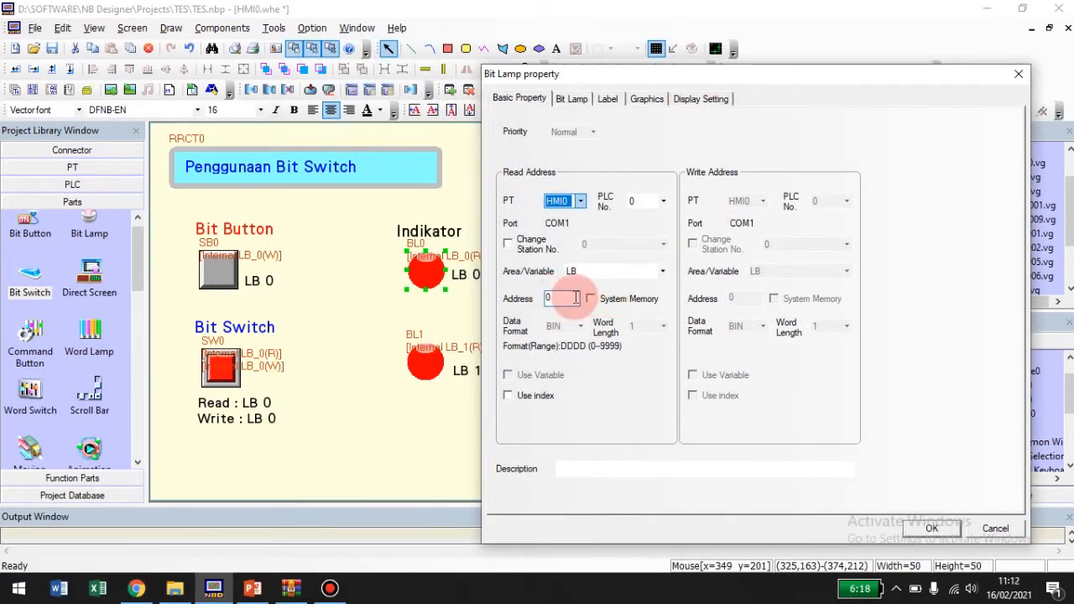
{"action": "left_click", "coordinate": [588, 274]}
{"action": "left_click", "coordinate": [558, 297]}
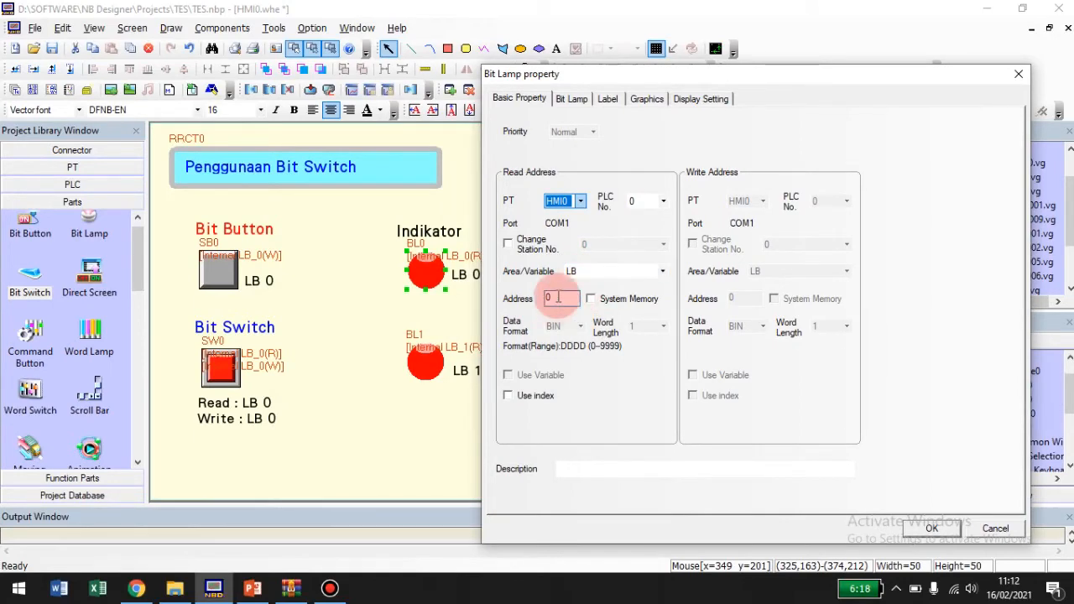
{"action": "left_click", "coordinate": [932, 529]}
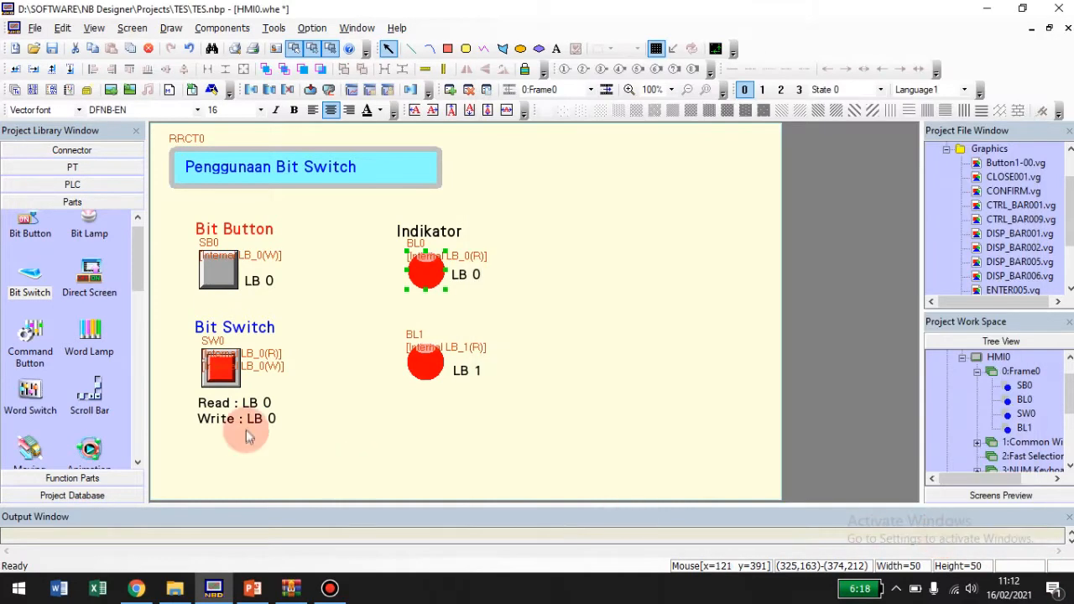
Examine the Bit Switch's read and write address settings, including the option that makes both addresses the same.
{"action": "double_click", "coordinate": [233, 375]}
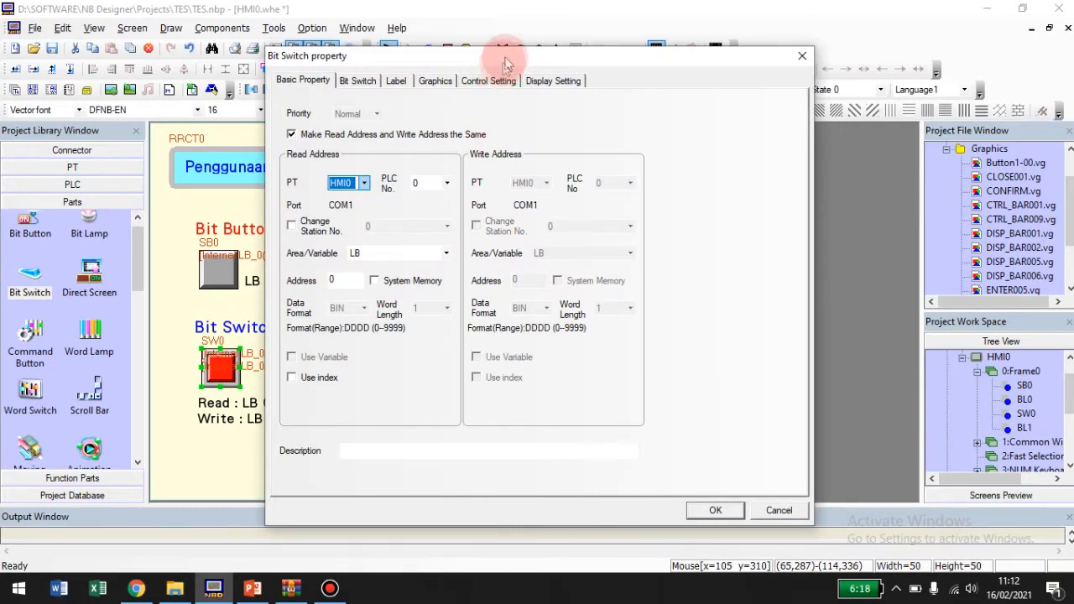
{"action": "left_click_drag", "start_coordinate": [504, 39], "coordinate": [686, 42]}
{"action": "left_click_drag", "start_coordinate": [533, 38], "coordinate": [535, 73]}
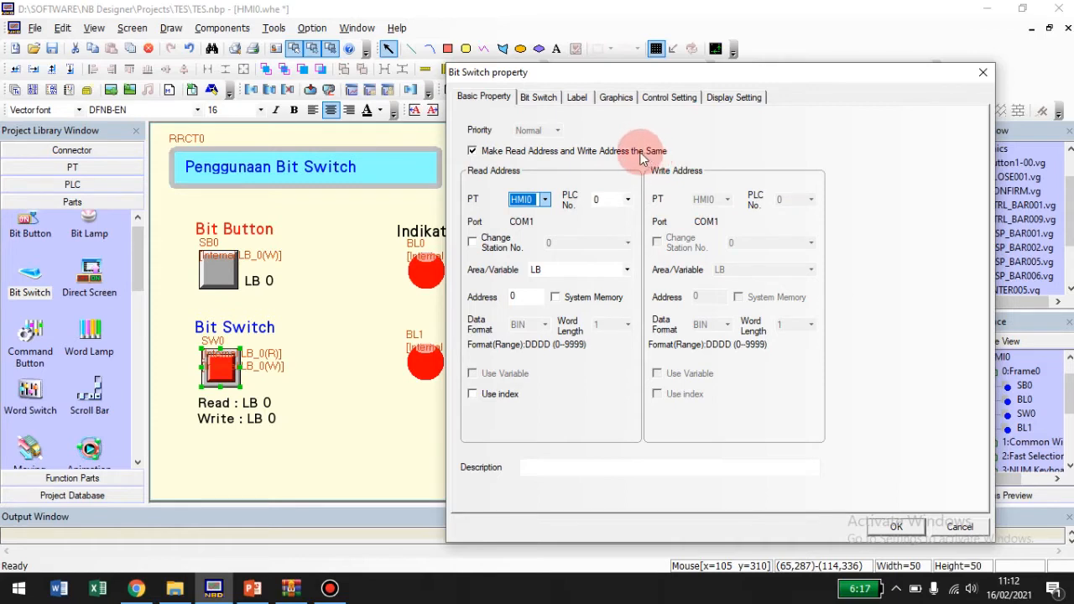
{"action": "left_click", "coordinate": [479, 155]}
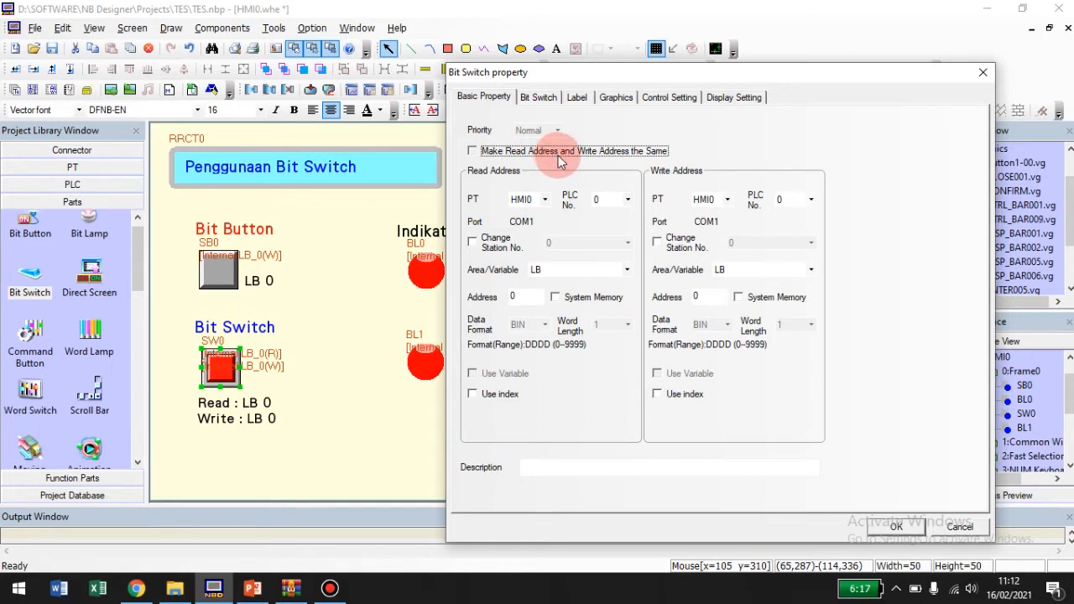
{"action": "left_click", "coordinate": [472, 151]}
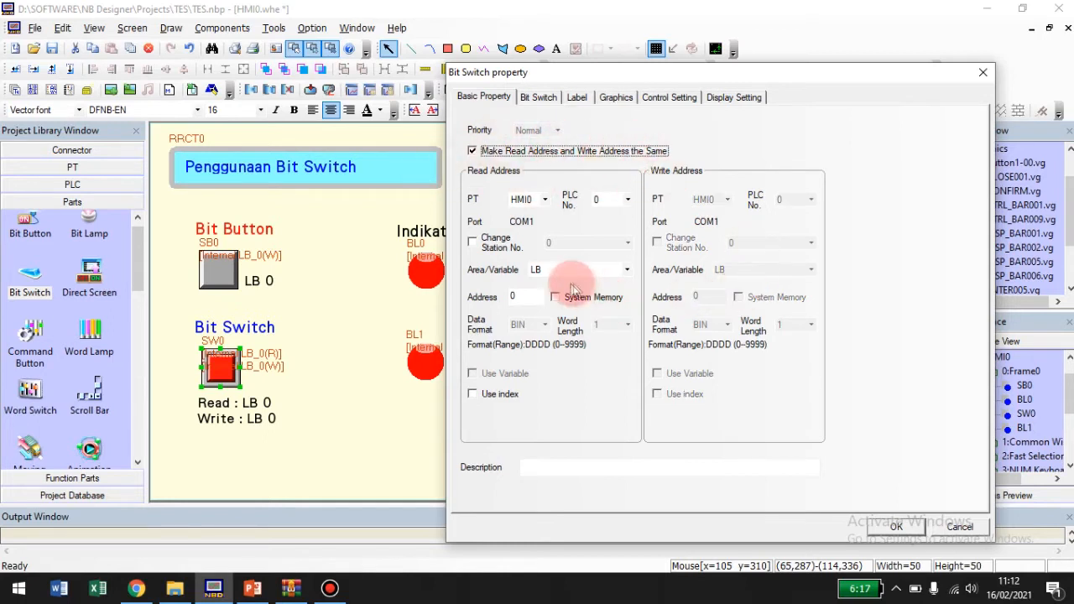
{"action": "double_click", "coordinate": [516, 297]}
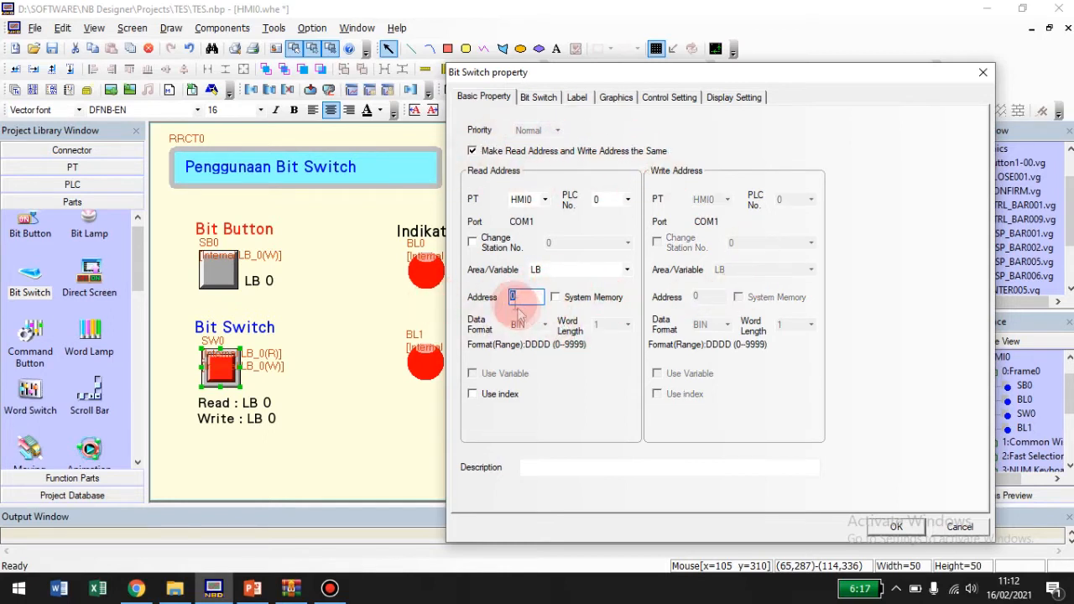
{"action": "left_click", "coordinate": [625, 270]}
{"action": "left_click", "coordinate": [537, 283]}
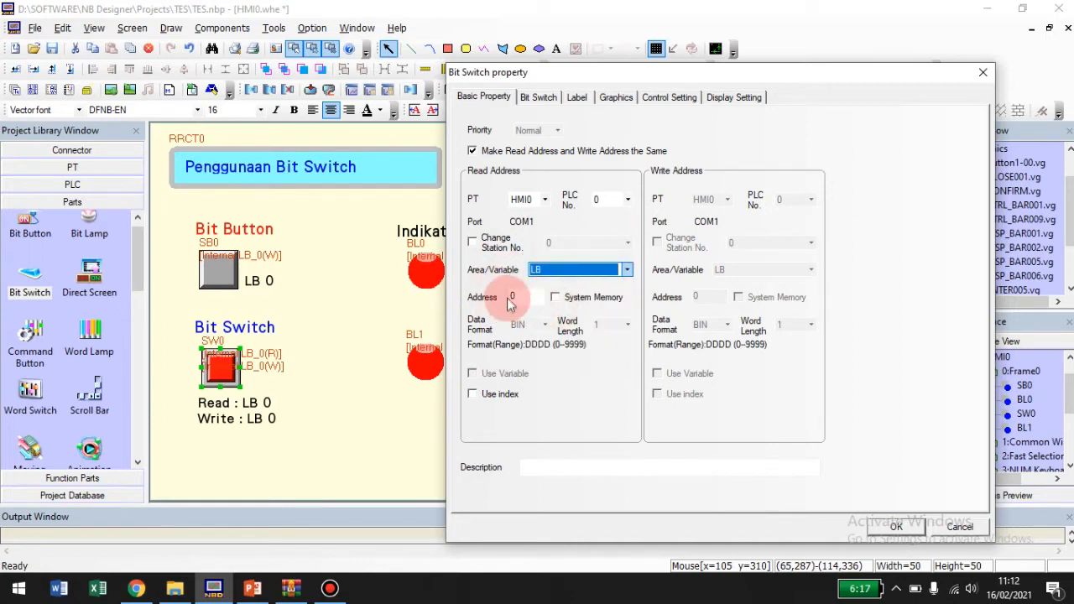
Review the Bit Switch's operating type, keep it on Alternate and accept the properties.
{"action": "left_click", "coordinate": [538, 97]}
{"action": "left_click", "coordinate": [550, 124]}
{"action": "left_click", "coordinate": [547, 123]}
{"action": "left_click", "coordinate": [561, 124]}
{"action": "left_click", "coordinate": [561, 125]}
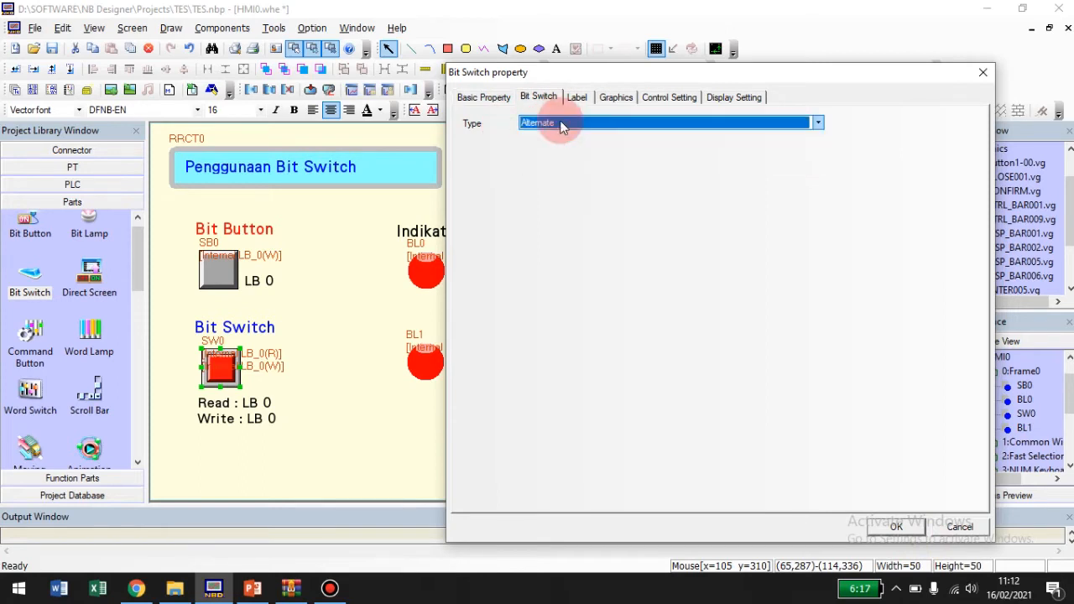
{"action": "left_click", "coordinate": [570, 122]}
{"action": "left_click", "coordinate": [573, 123]}
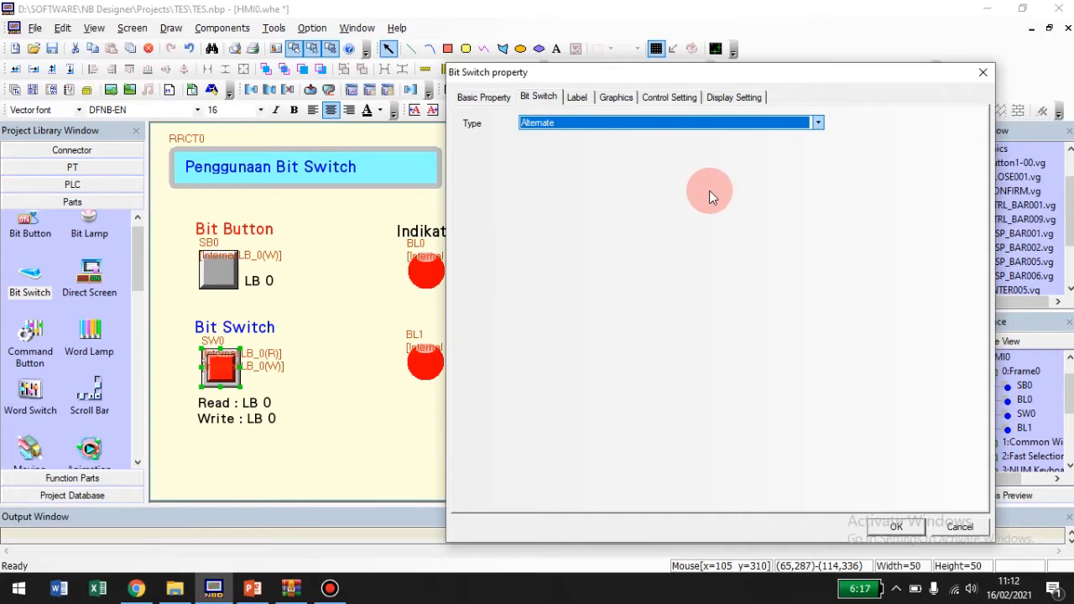
{"action": "left_click", "coordinate": [892, 527]}
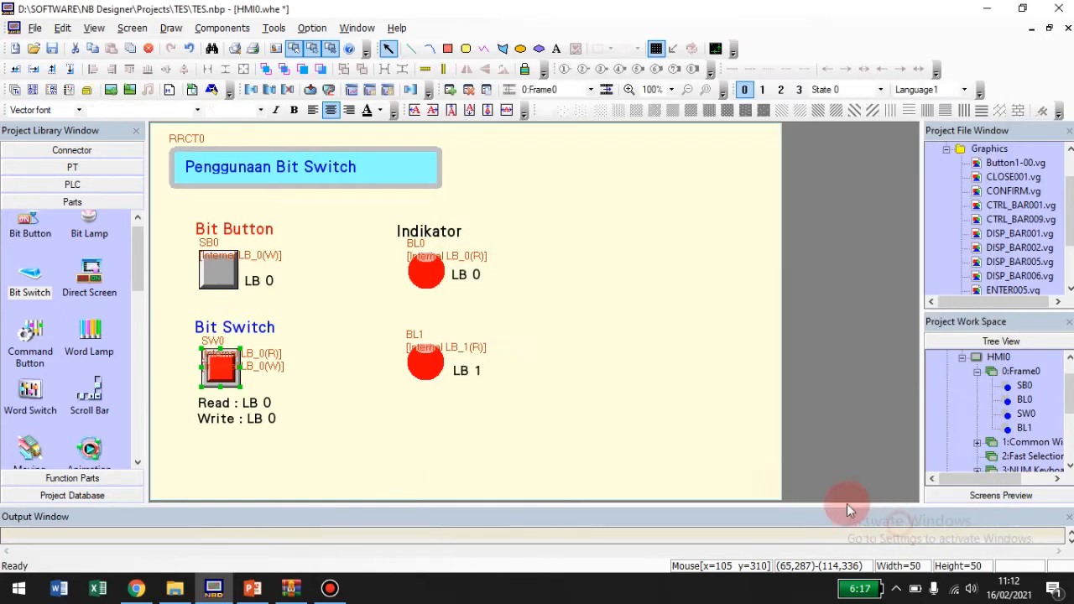
Check the Bit Button's operating type and close its properties without changes.
{"action": "double_click", "coordinate": [218, 273]}
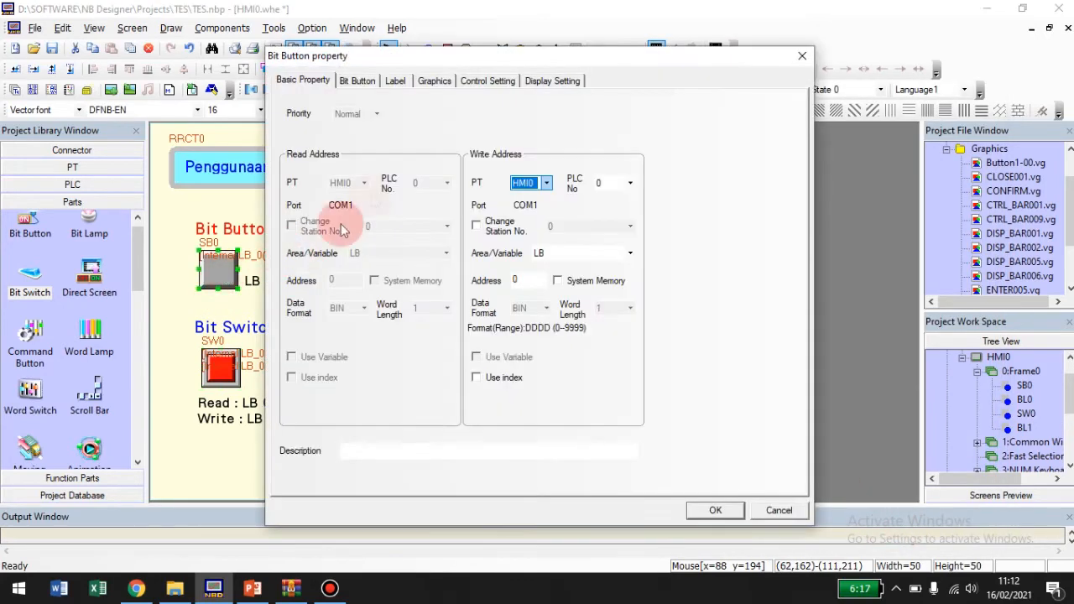
{"action": "left_click", "coordinate": [358, 80]}
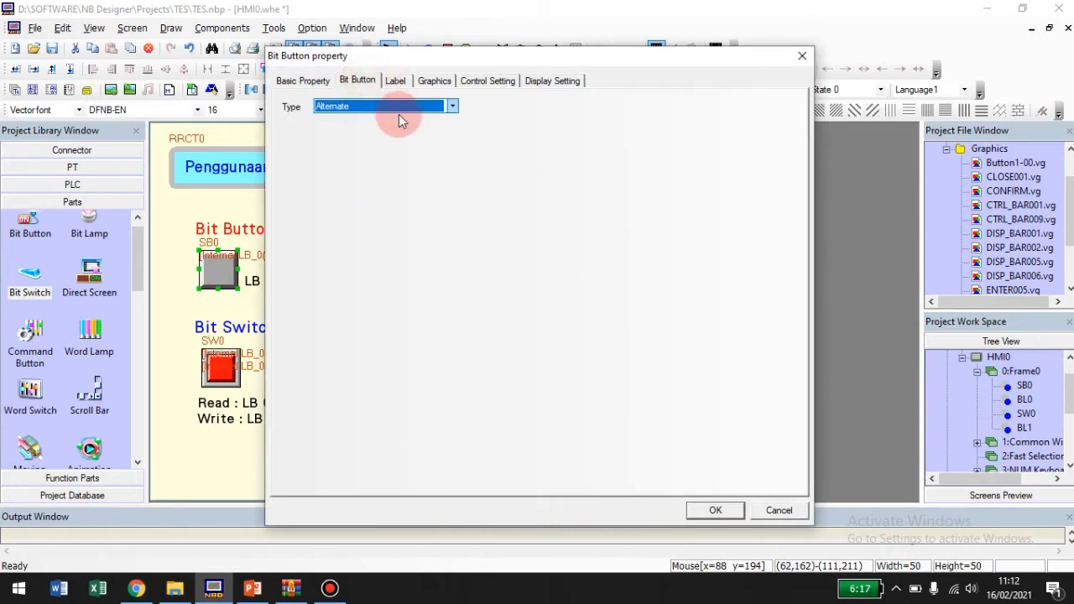
{"action": "left_click", "coordinate": [778, 509]}
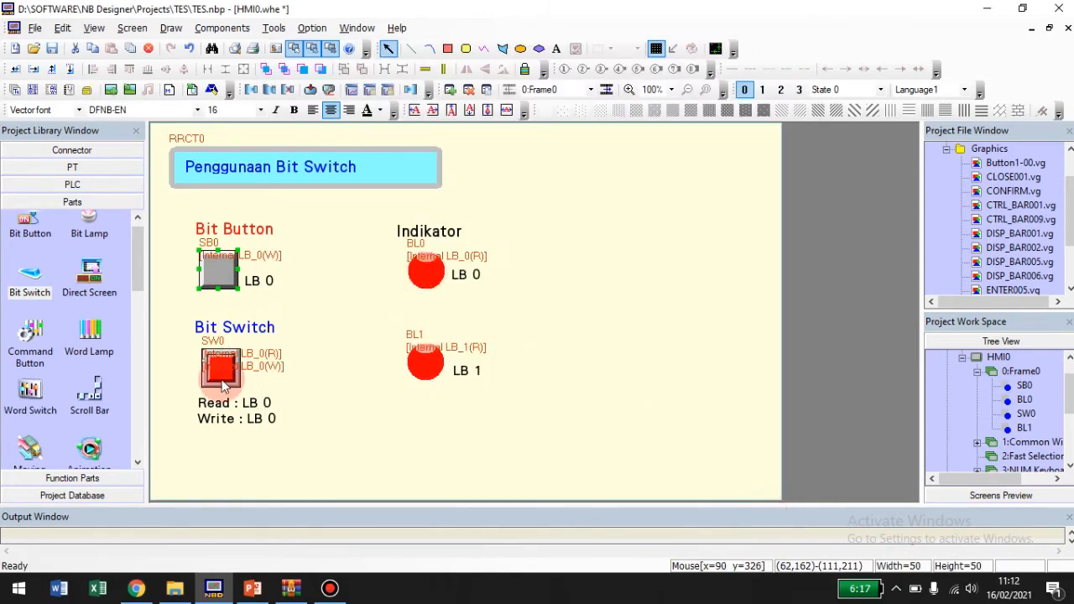
Examine the vector graphics available for the Bit Switch and the images assigned to its two states.
{"action": "double_click", "coordinate": [221, 378]}
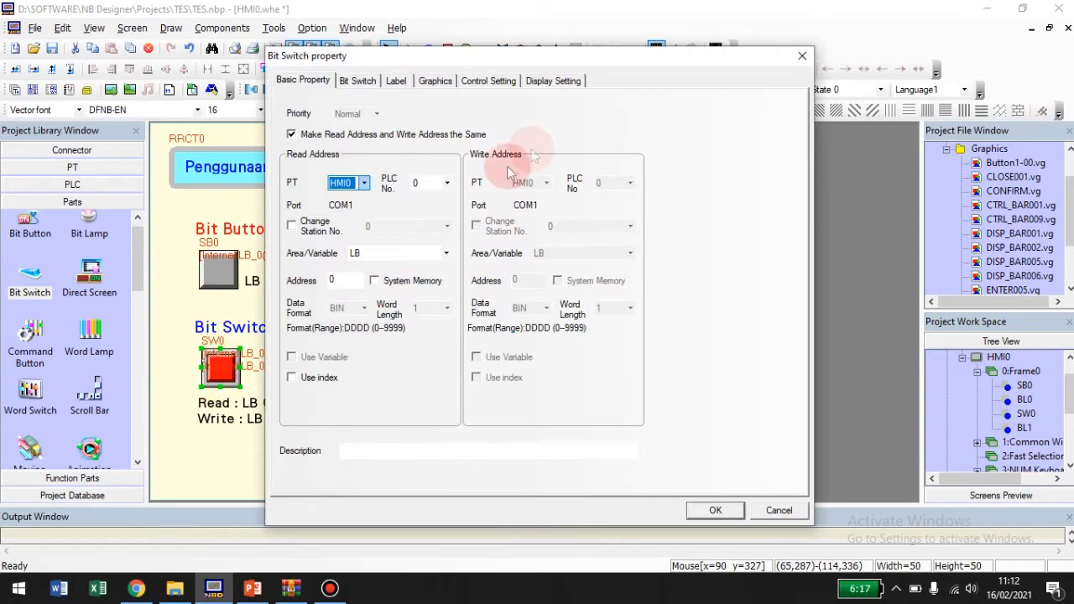
{"action": "left_click", "coordinate": [435, 81]}
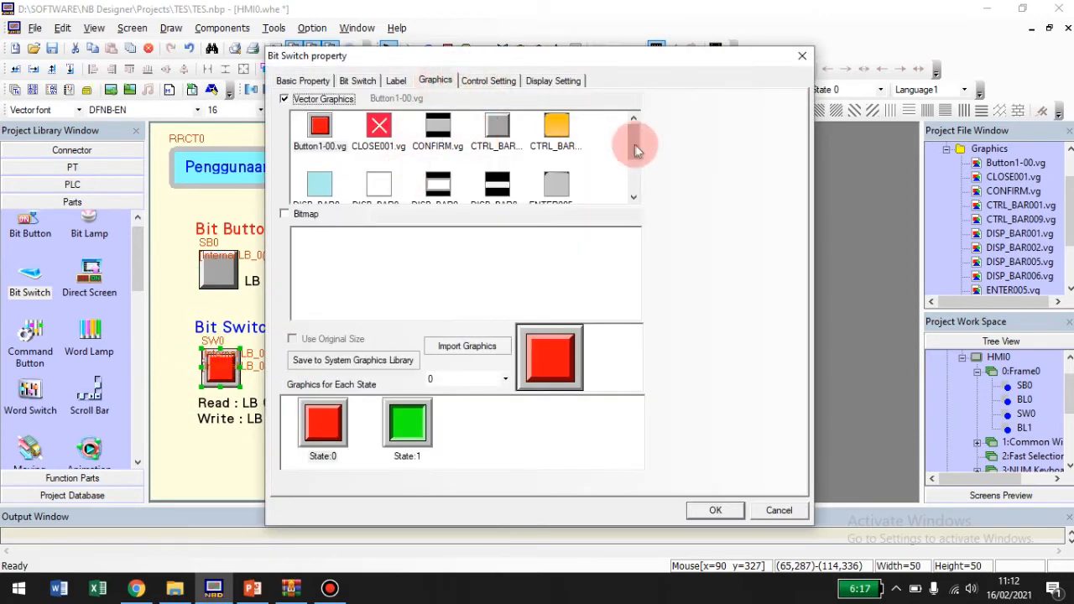
{"action": "left_click_drag", "start_coordinate": [635, 132], "coordinate": [640, 187]}
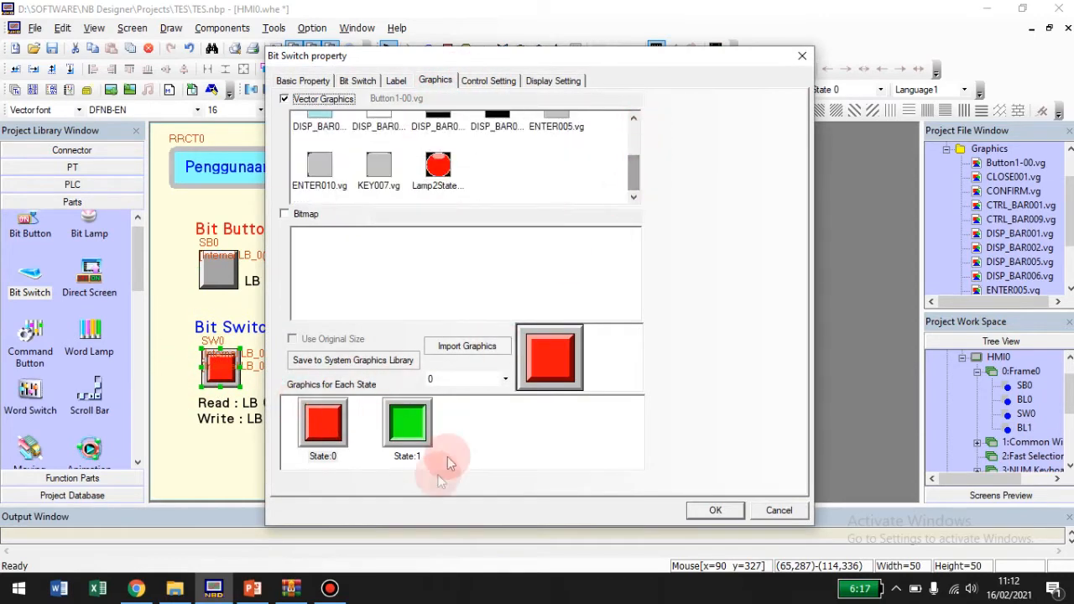
{"action": "left_click_drag", "start_coordinate": [576, 52], "coordinate": [646, 43]}
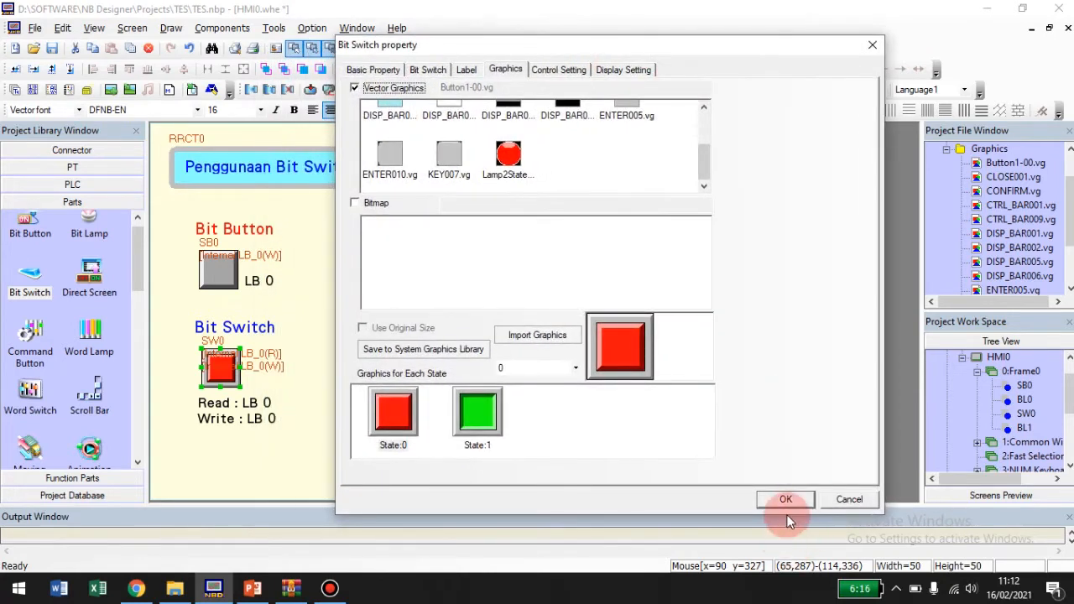
{"action": "left_click", "coordinate": [786, 499]}
Compile the HMI project.
{"action": "left_click", "coordinate": [312, 29]}
{"action": "left_click", "coordinate": [309, 29]}
{"action": "left_click", "coordinate": [282, 30]}
{"action": "left_click", "coordinate": [290, 44]}
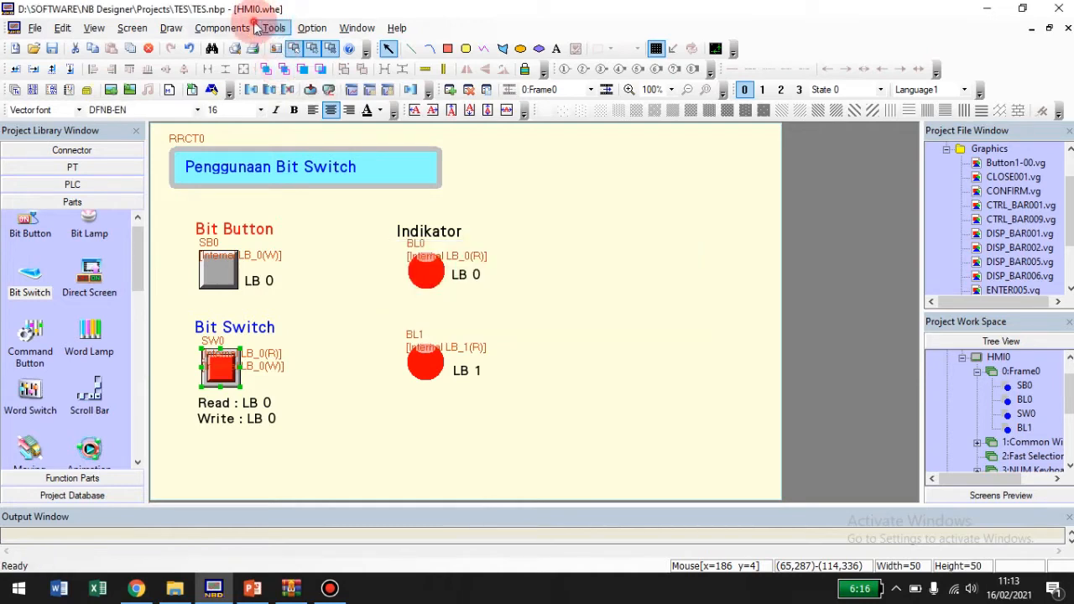
Start an offline test of HMI0 in the simulator and toggle LB 0 with the Bit Button.
{"action": "left_click", "coordinate": [274, 28]}
{"action": "left_click", "coordinate": [274, 28]}
{"action": "left_click", "coordinate": [273, 27]}
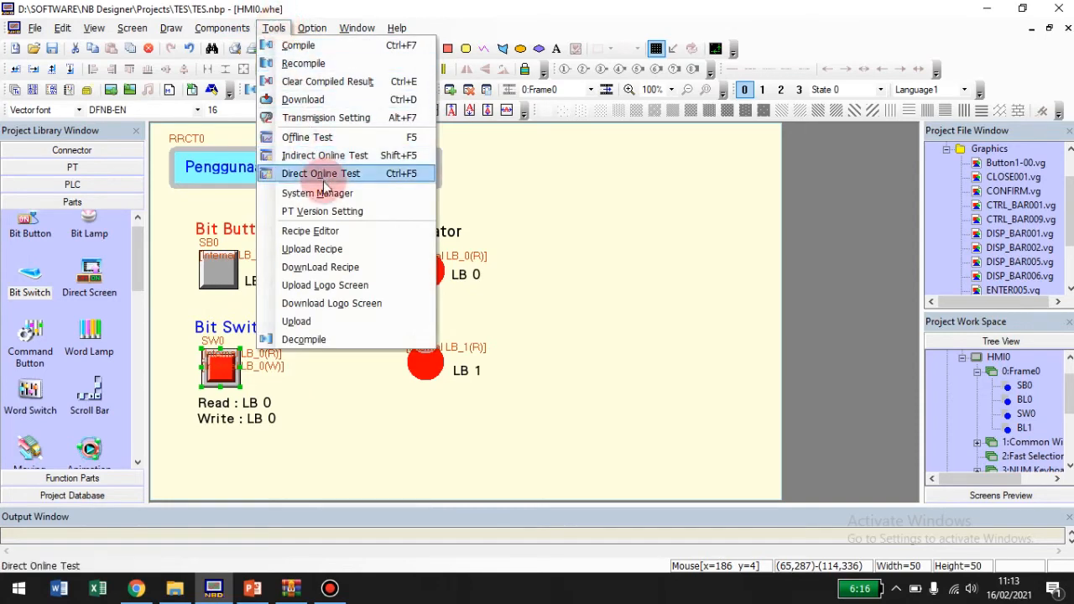
{"action": "left_click", "coordinate": [309, 136]}
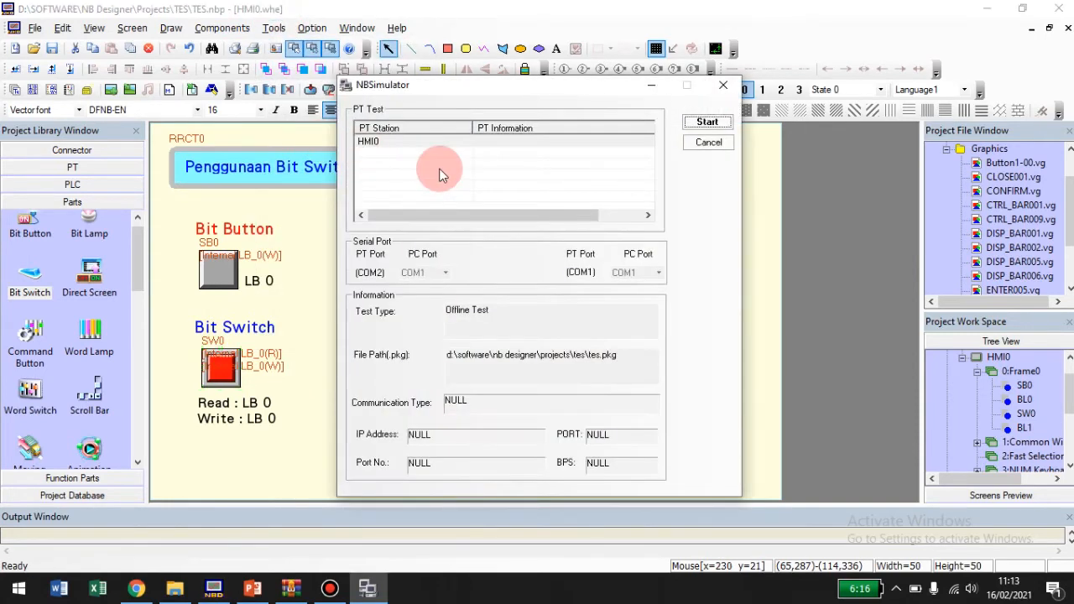
{"action": "left_click", "coordinate": [707, 122]}
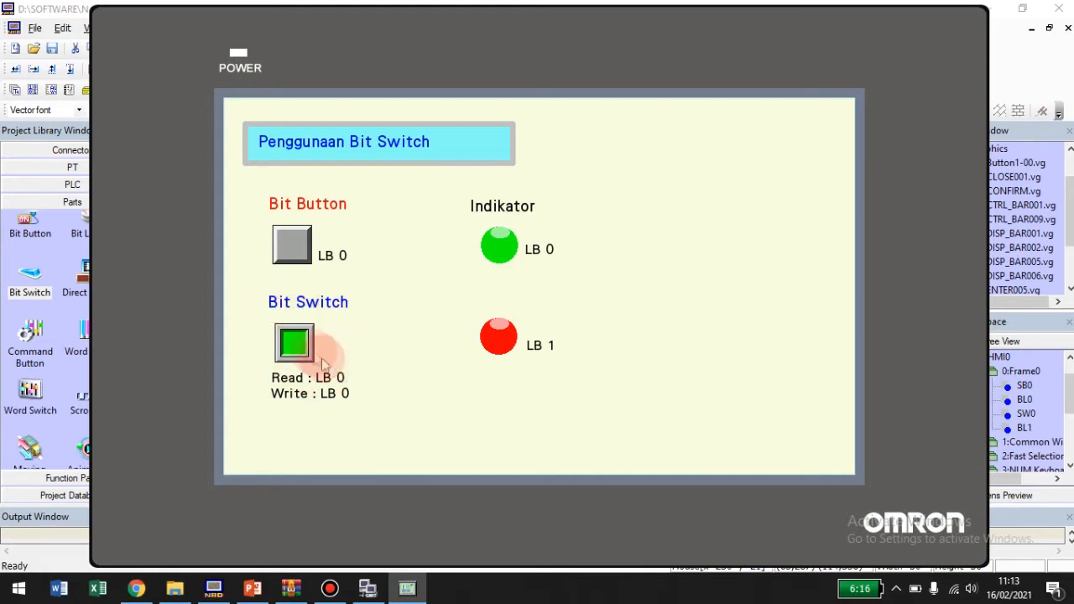
{"action": "left_click", "coordinate": [291, 245]}
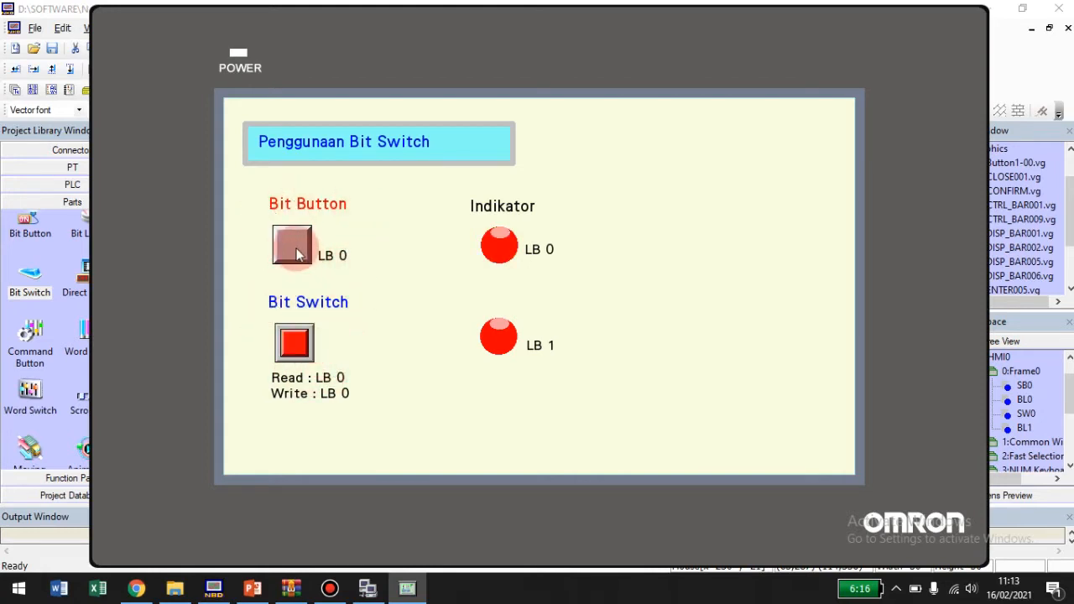
Toggle LB 0 on and off repeatedly with the Bit Button to test the LB 0 lamp and the Bit Switch display.
{"action": "left_click", "coordinate": [300, 254]}
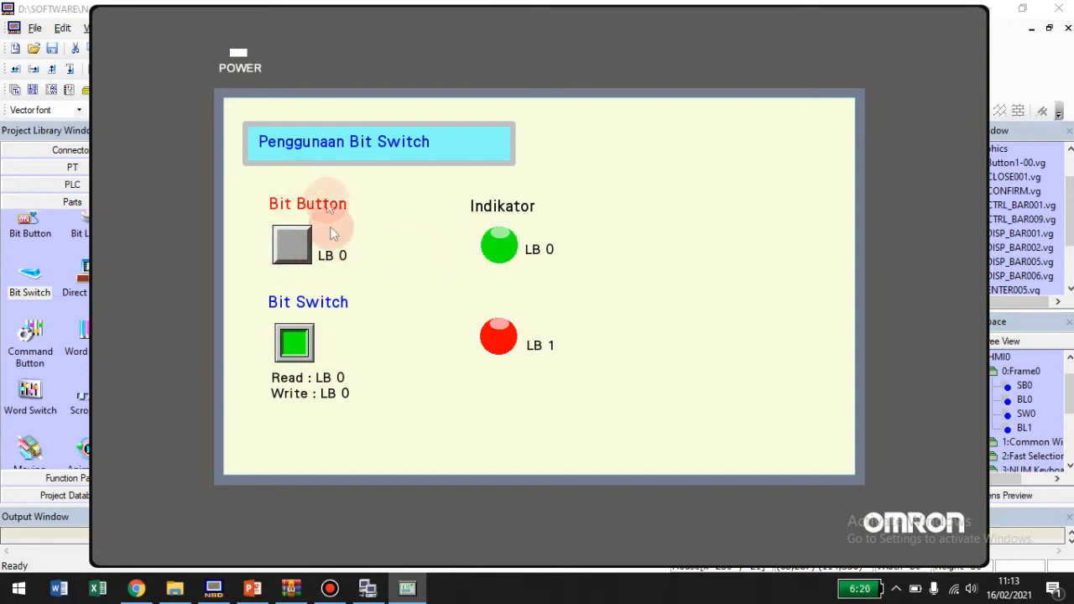
{"action": "left_click", "coordinate": [296, 254]}
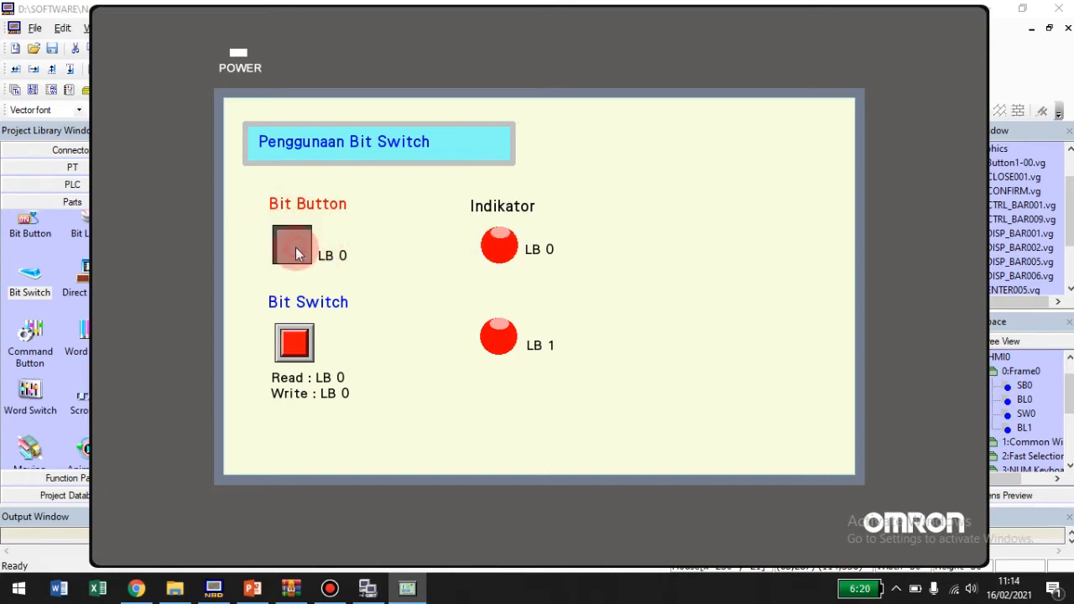
{"action": "left_click", "coordinate": [294, 250]}
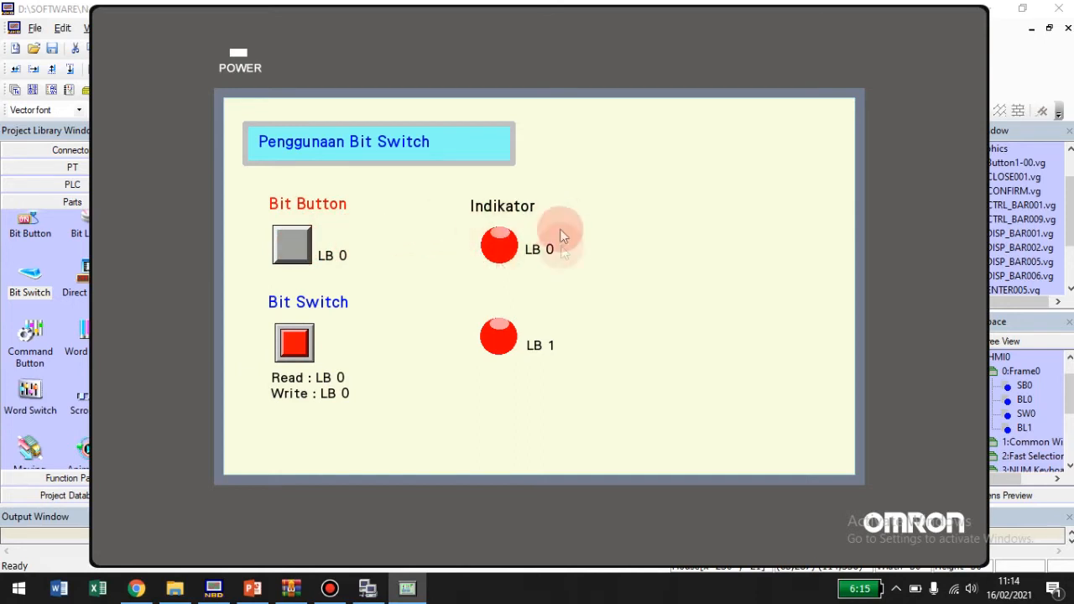
{"action": "left_click", "coordinate": [309, 249]}
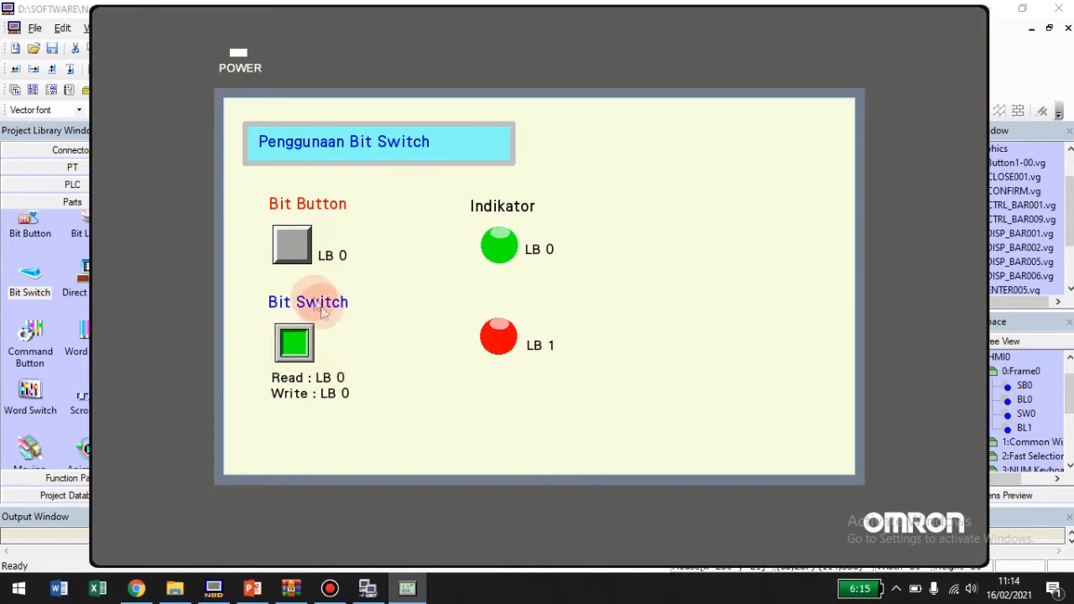
{"action": "left_click", "coordinate": [295, 252]}
{"action": "left_click", "coordinate": [294, 245]}
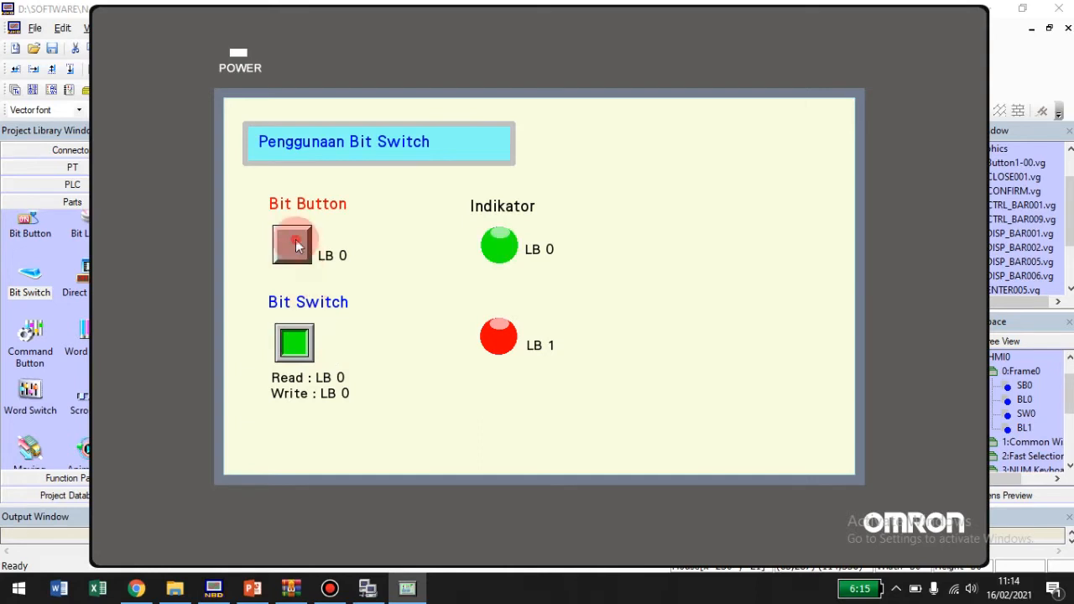
Test toggling LB 0 with the Bit Switch and the Bit Button, and close the offline simulation.
{"action": "left_click", "coordinate": [306, 341]}
{"action": "left_click", "coordinate": [306, 342]}
{"action": "left_click", "coordinate": [304, 344]}
{"action": "left_click", "coordinate": [305, 345]}
{"action": "left_click", "coordinate": [304, 348]}
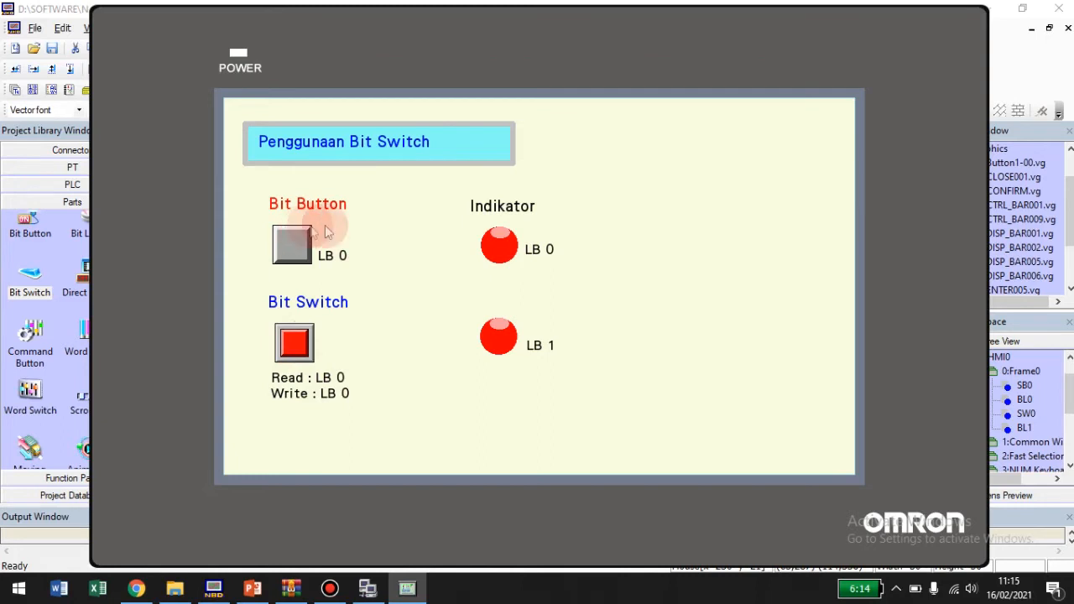
{"action": "left_click", "coordinate": [298, 245]}
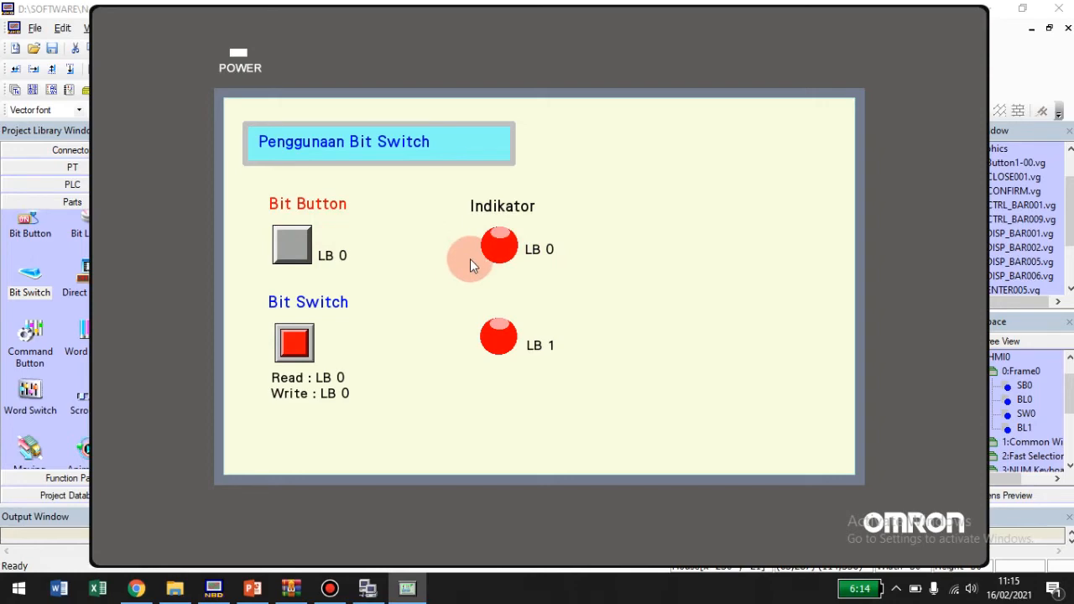
{"action": "right_click", "coordinate": [630, 352]}
{"action": "left_click", "coordinate": [677, 361]}
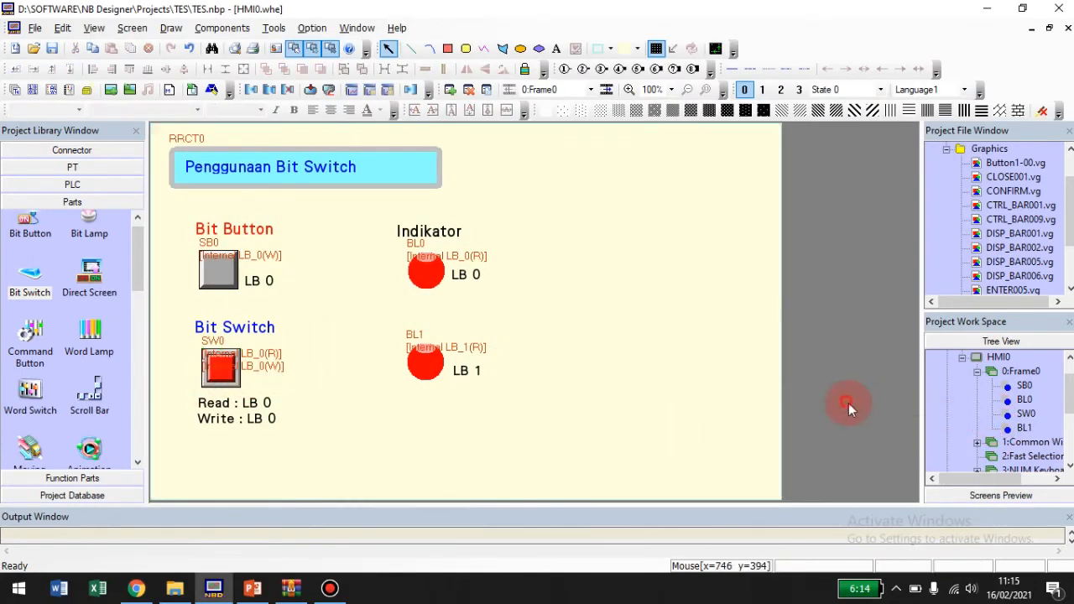
Give the Bit Switch separate read and write addresses, setting its write address to LB 1.
{"action": "left_click", "coordinate": [238, 375]}
{"action": "double_click", "coordinate": [237, 375]}
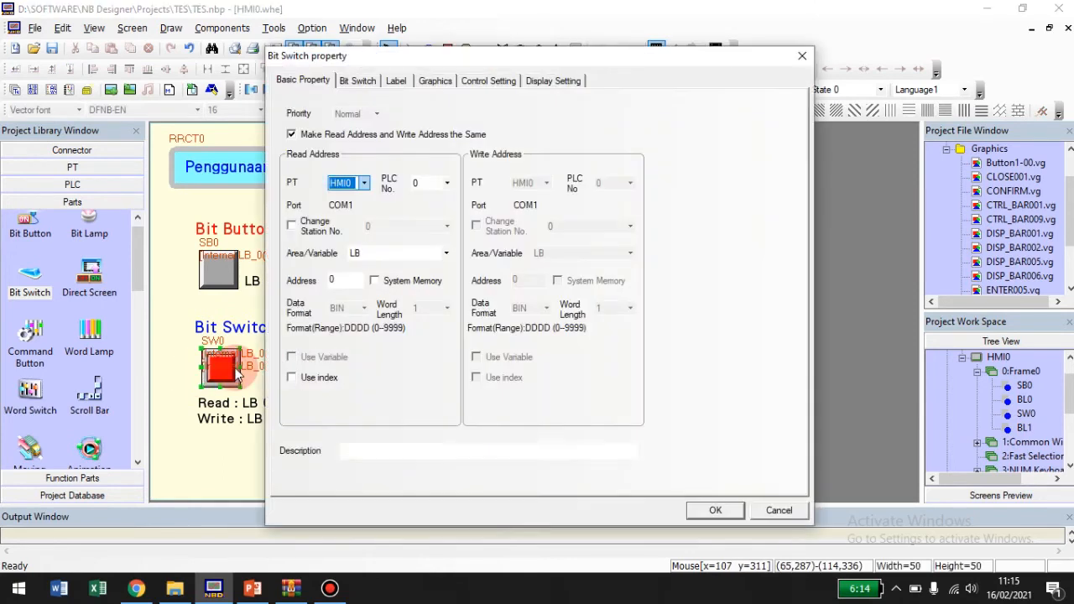
{"action": "left_click", "coordinate": [448, 135]}
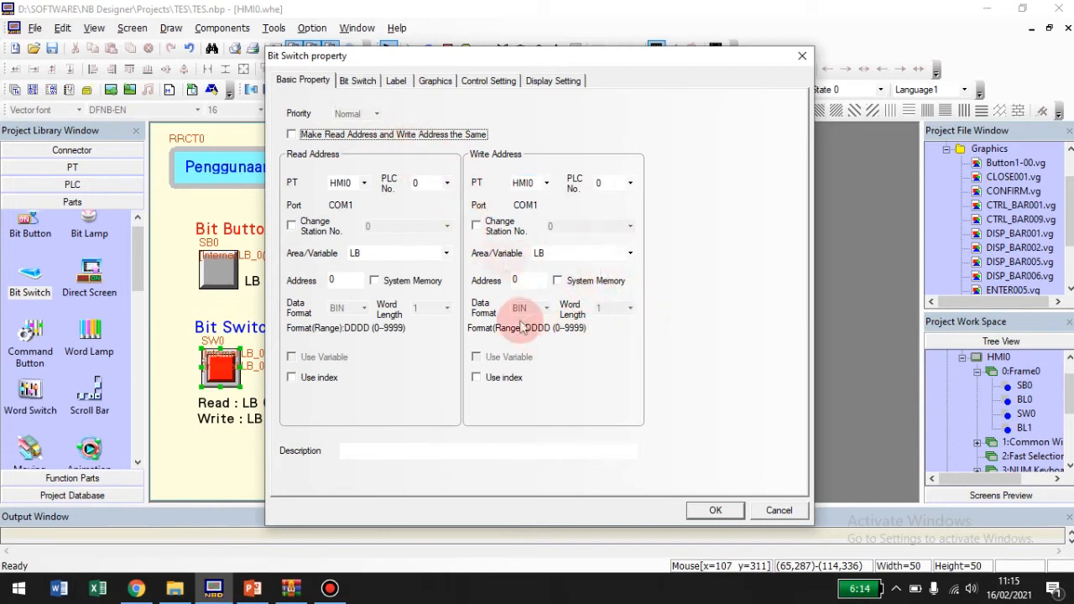
{"action": "left_click", "coordinate": [537, 280]}
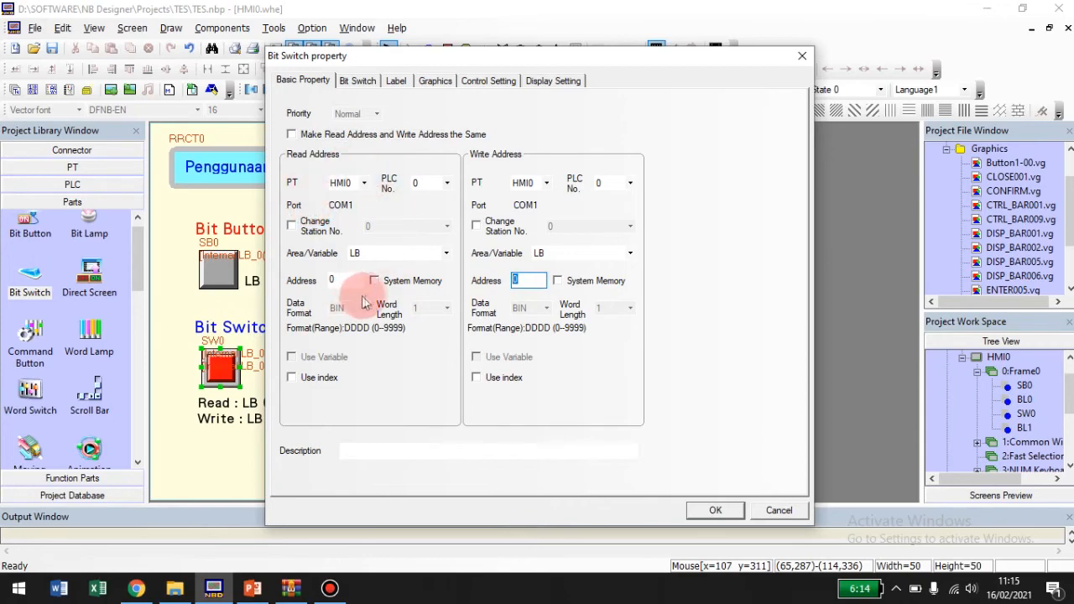
{"action": "left_click_drag", "start_coordinate": [521, 59], "coordinate": [693, 79]}
{"action": "type", "text": "1"}
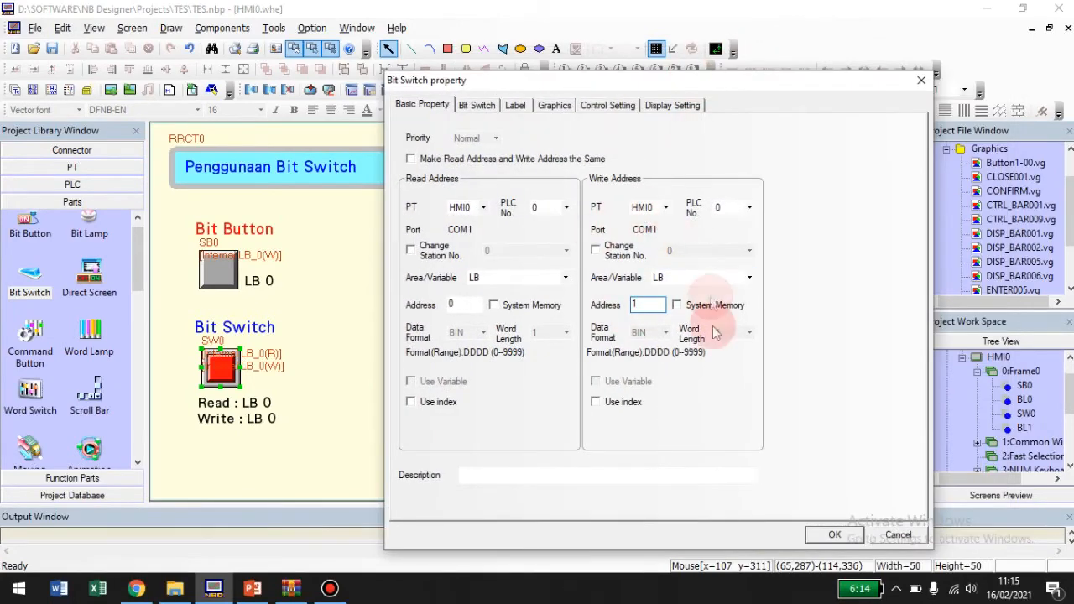
{"action": "left_click_drag", "start_coordinate": [656, 84], "coordinate": [896, 92]}
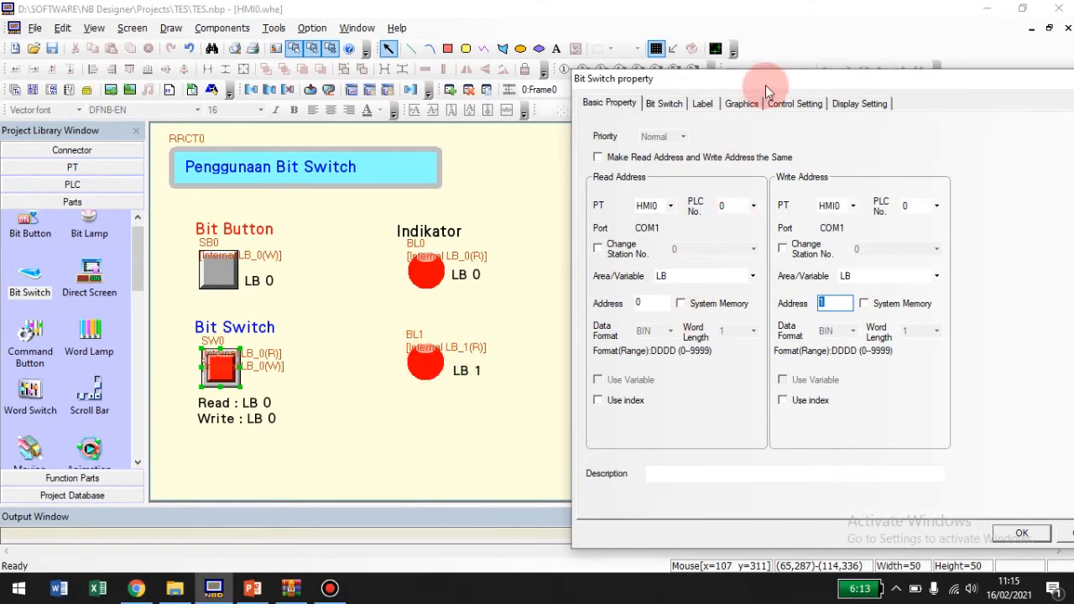
{"action": "left_click_drag", "start_coordinate": [765, 85], "coordinate": [666, 52]}
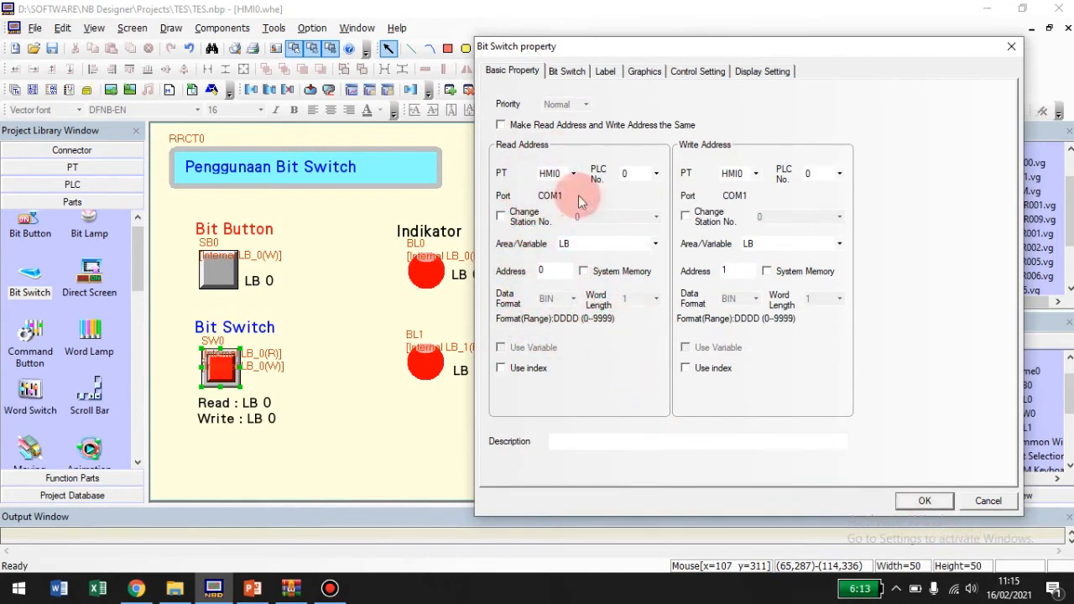
{"action": "left_click", "coordinate": [542, 269]}
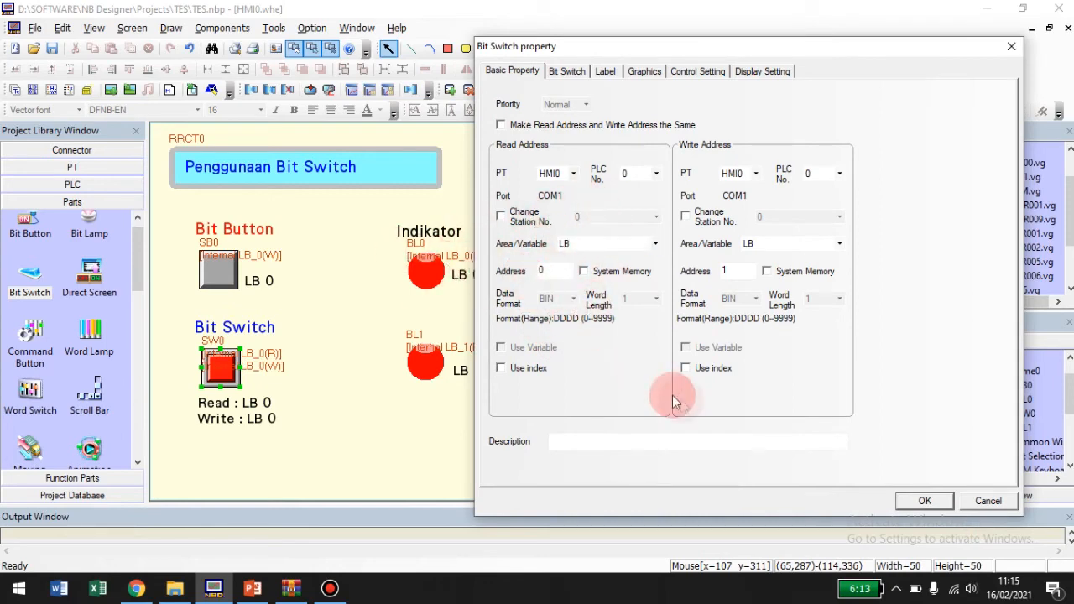
{"action": "left_click", "coordinate": [924, 501]}
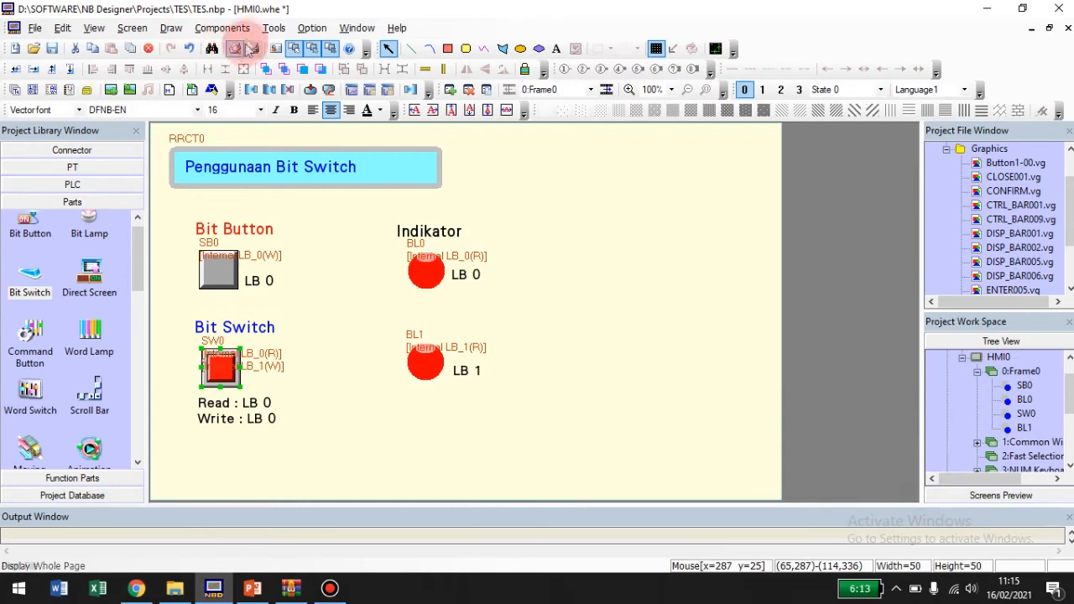
Compile the modified project and open HMI0 briefly in an offline test, closing the simulation without operating any part.
{"action": "left_click", "coordinate": [311, 28]}
{"action": "left_click", "coordinate": [292, 46]}
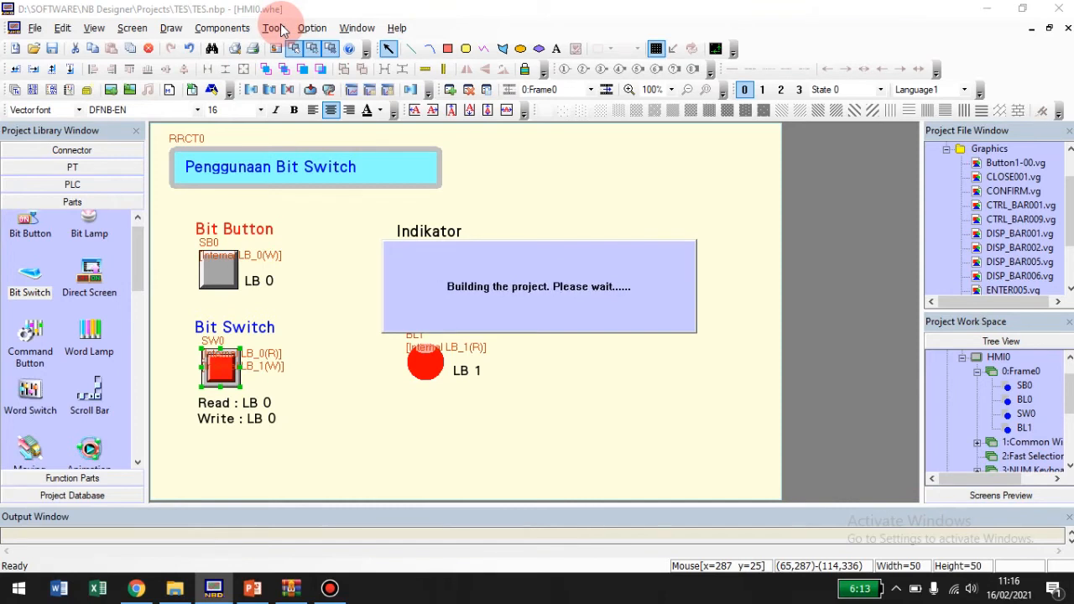
{"action": "left_click", "coordinate": [277, 28]}
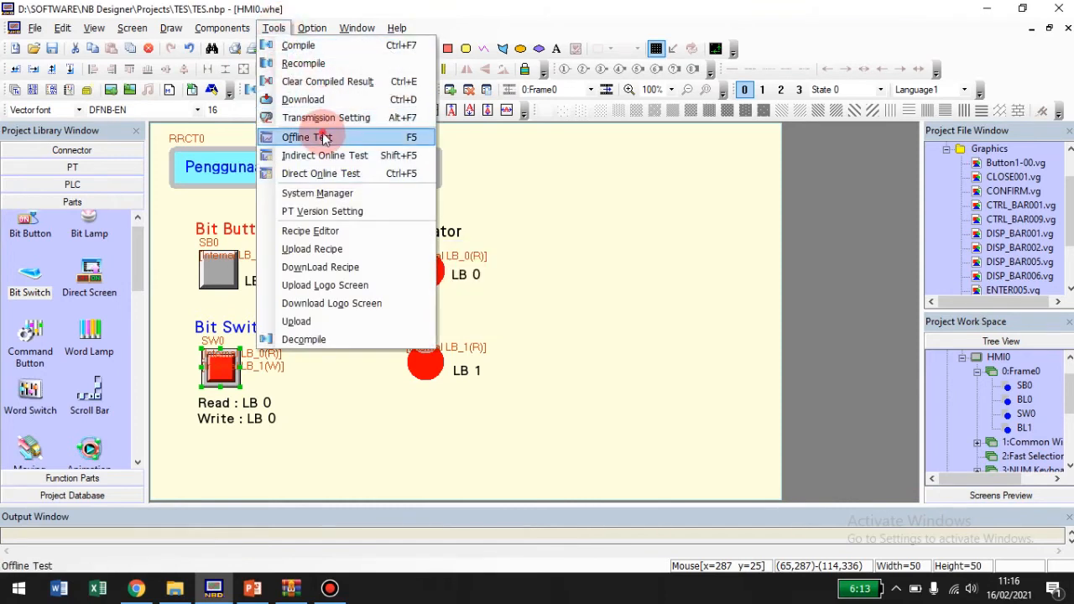
{"action": "left_click", "coordinate": [324, 137]}
{"action": "left_click", "coordinate": [690, 124]}
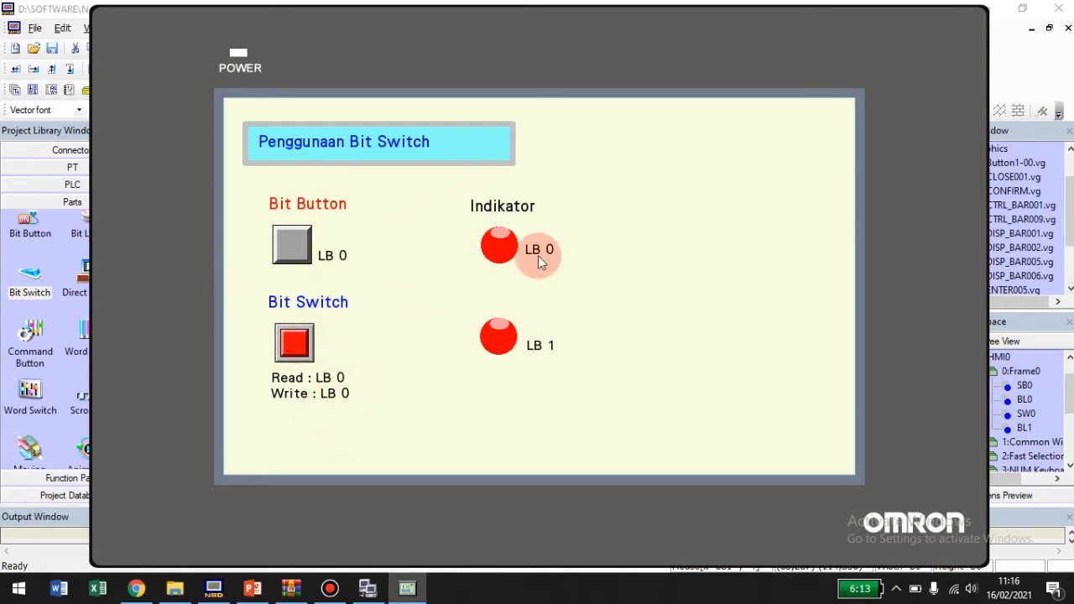
{"action": "left_click", "coordinate": [651, 253]}
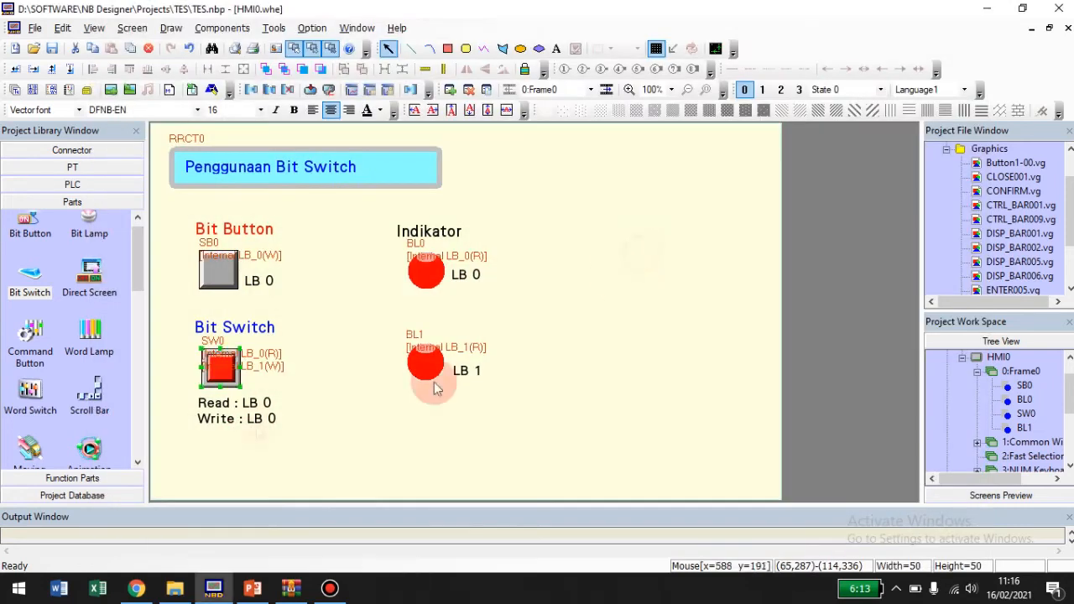
Change the write address label below the Bit Switch to "Write : LB 1".
{"action": "double_click", "coordinate": [269, 418]}
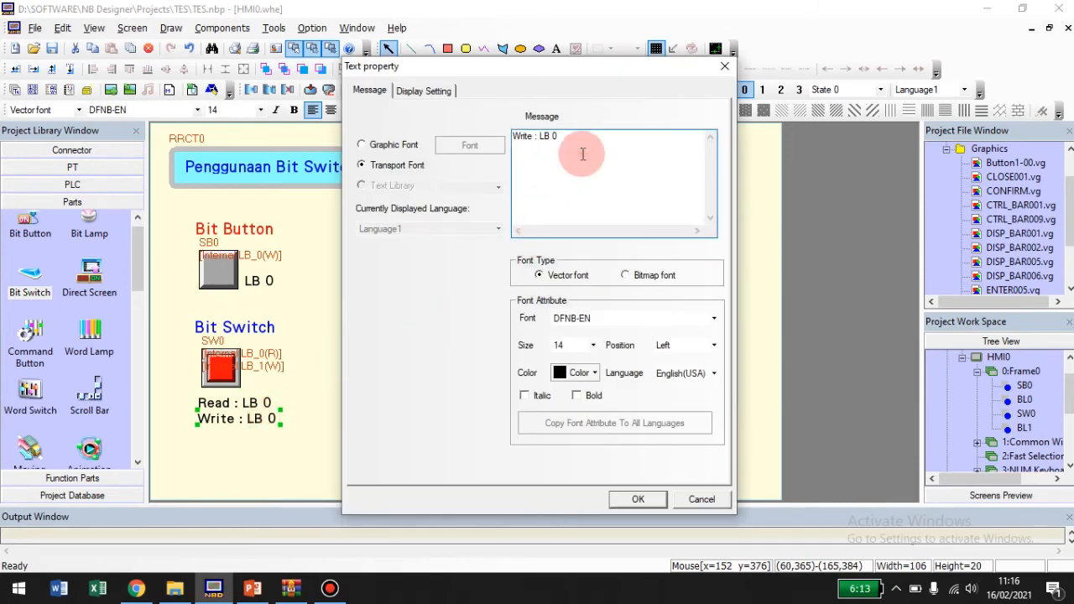
{"action": "key", "text": "BackSpace"}
{"action": "type", "text": "1"}
{"action": "left_click", "coordinate": [640, 500]}
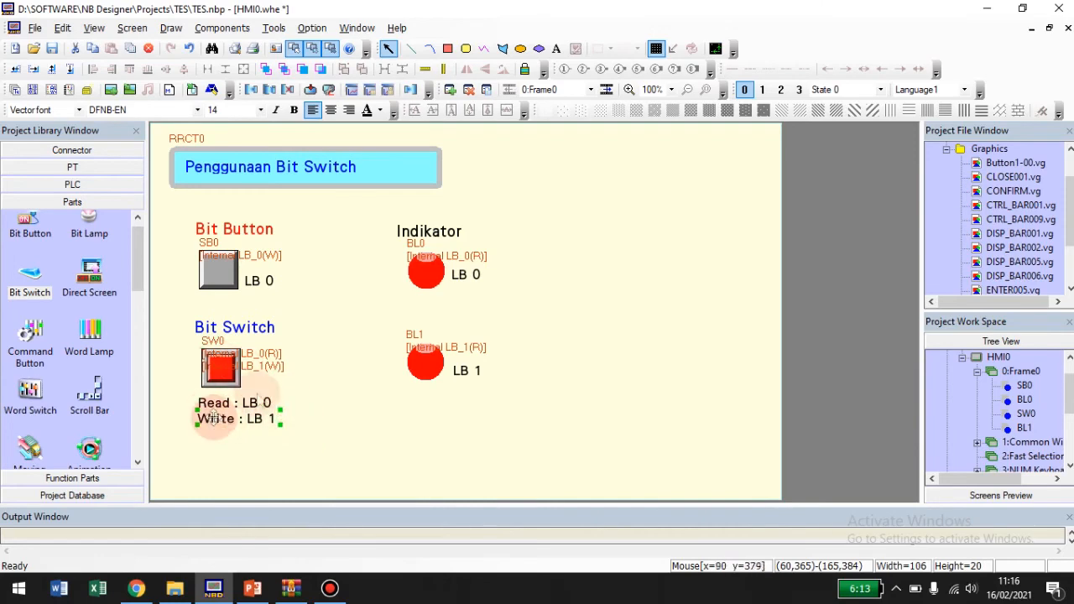
Recompile the project with the corrected label and start an offline test of HMI0.
{"action": "left_click", "coordinate": [274, 28]}
{"action": "mouse_move", "coordinate": [309, 28]}
{"action": "mouse_move", "coordinate": [273, 28]}
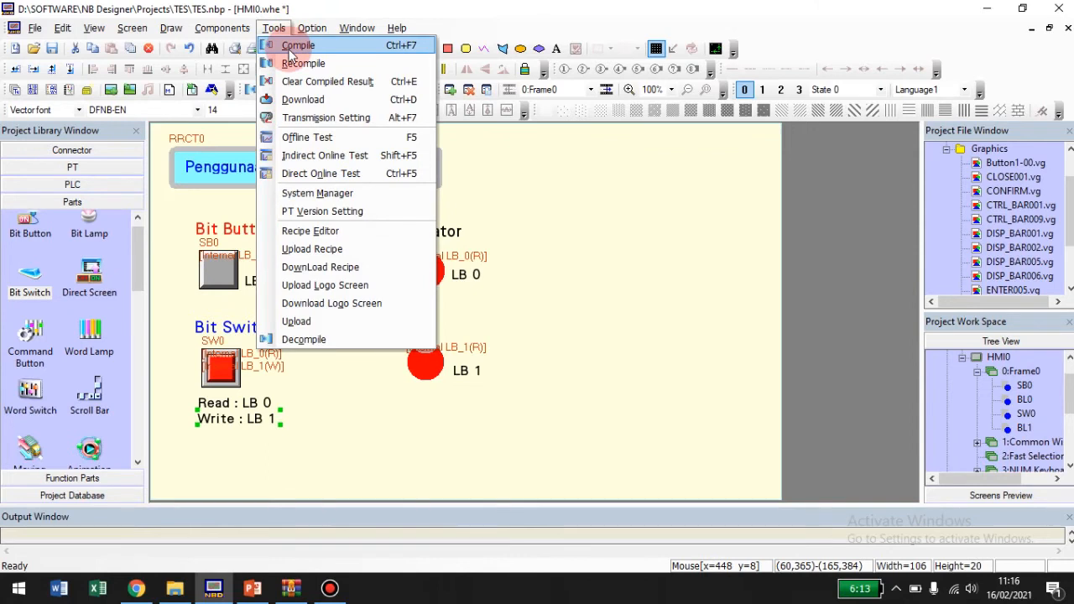
{"action": "left_click", "coordinate": [290, 47]}
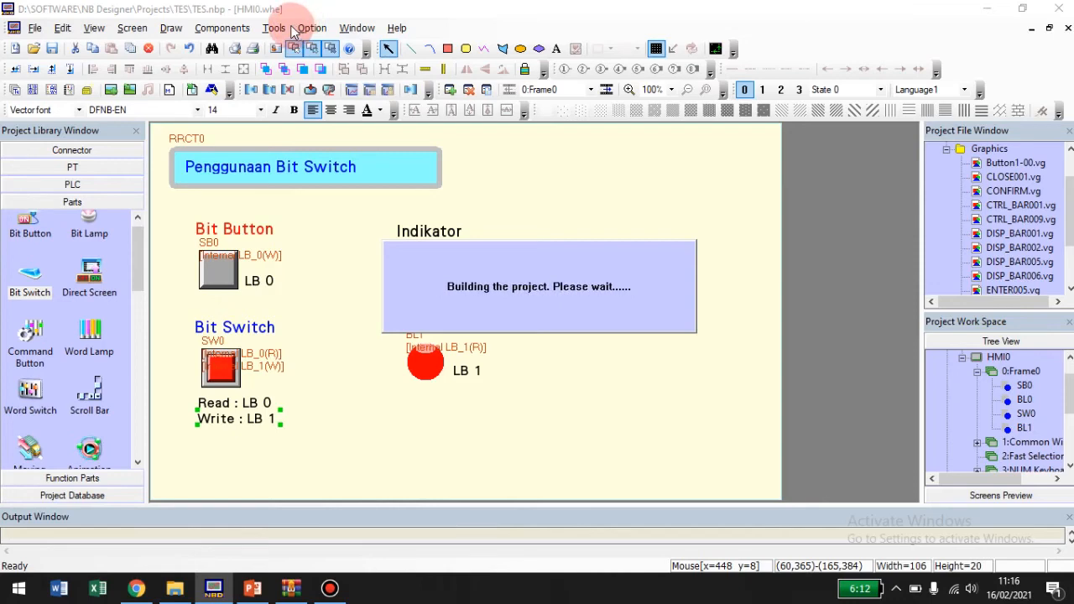
{"action": "left_click", "coordinate": [275, 29]}
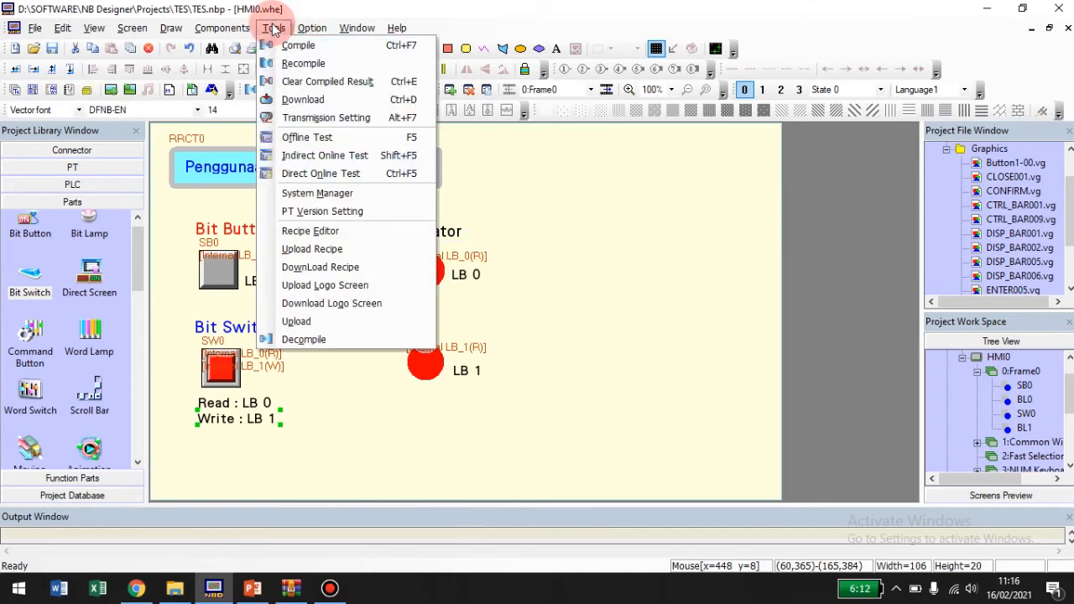
{"action": "left_click", "coordinate": [333, 139]}
{"action": "left_click", "coordinate": [711, 122]}
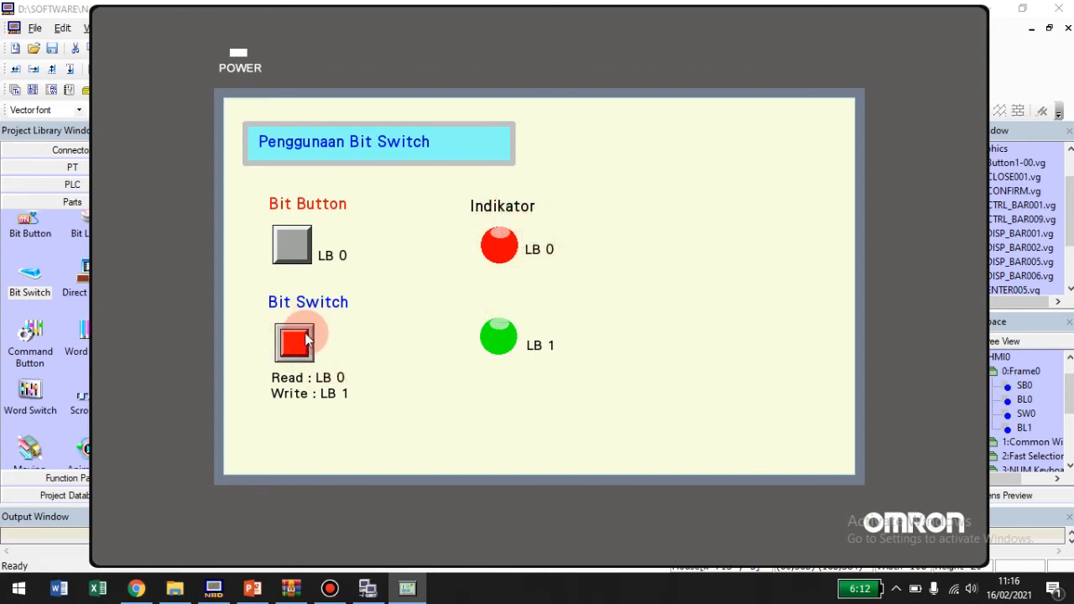
Toggle LB 0 with the Bit Button, and operate the Bit Switch repeatedly to test its write to LB 1.
{"action": "left_click", "coordinate": [300, 250]}
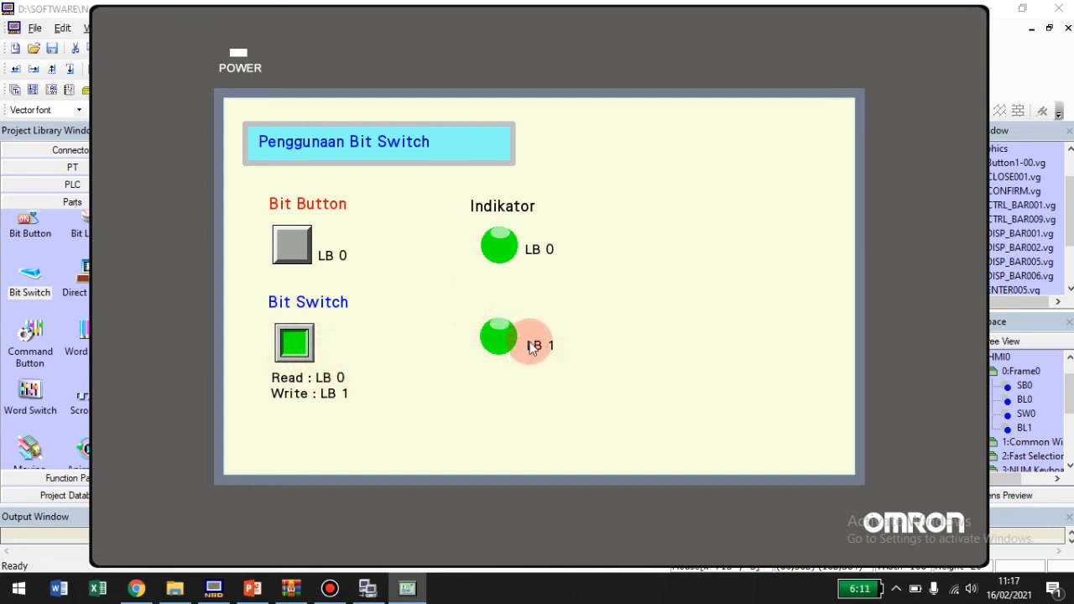
{"action": "left_click", "coordinate": [300, 341]}
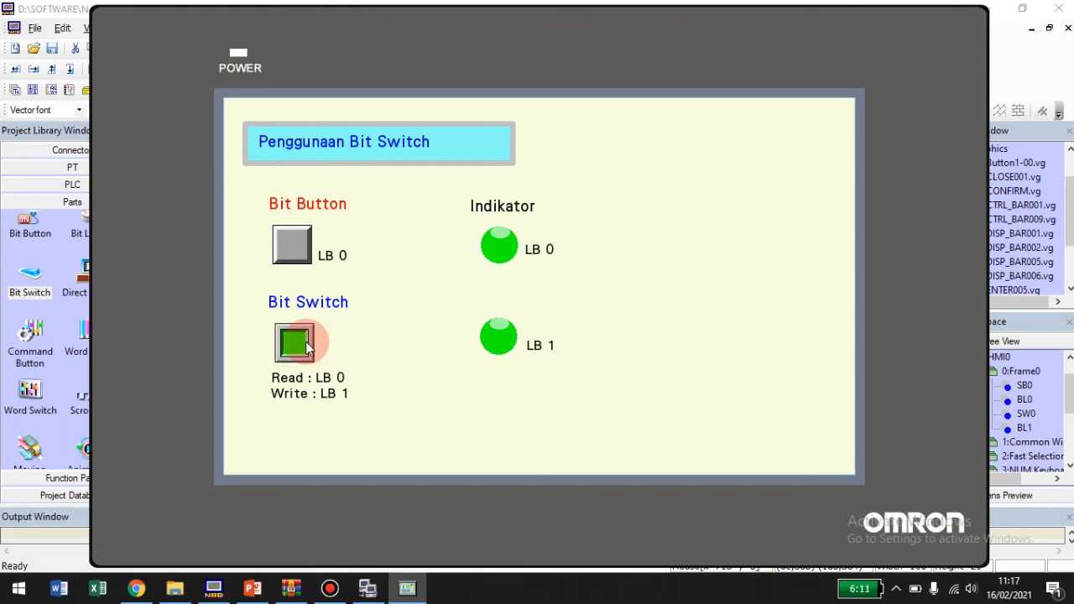
{"action": "left_click", "coordinate": [293, 343]}
{"action": "left_click", "coordinate": [294, 344]}
{"action": "left_click", "coordinate": [295, 347]}
{"action": "left_click", "coordinate": [296, 345]}
{"action": "left_click", "coordinate": [300, 346]}
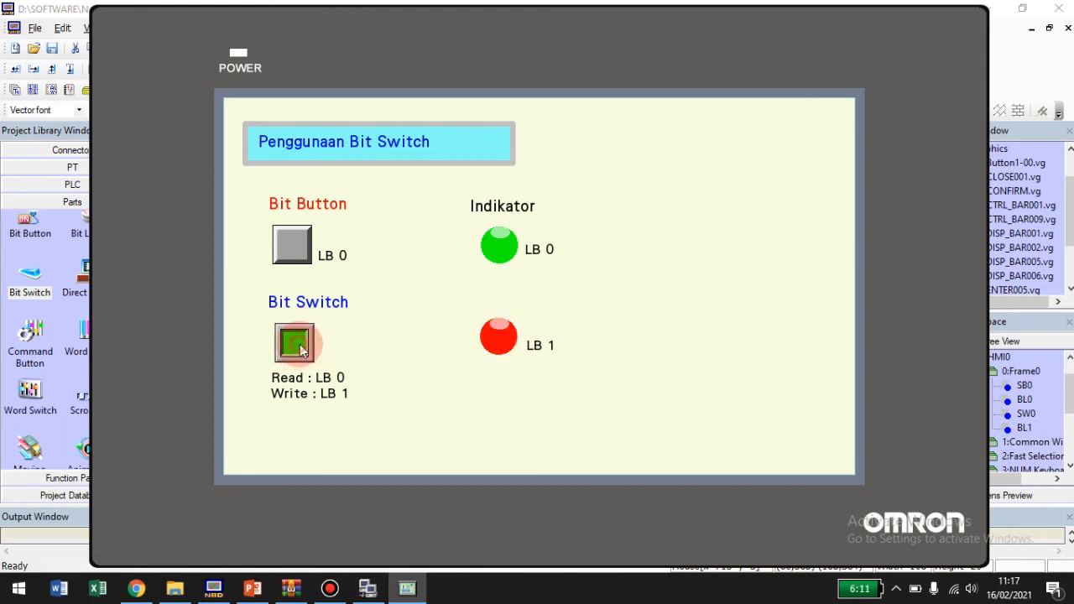
{"action": "left_click", "coordinate": [305, 350]}
{"action": "left_click", "coordinate": [304, 348]}
{"action": "left_click", "coordinate": [295, 342]}
{"action": "left_click", "coordinate": [299, 344]}
{"action": "left_click", "coordinate": [304, 344]}
{"action": "left_click", "coordinate": [304, 344]}
Toggle LB 0 several times with the Bit Button to test how the Bit Switch display follows its read address.
{"action": "left_click", "coordinate": [292, 245]}
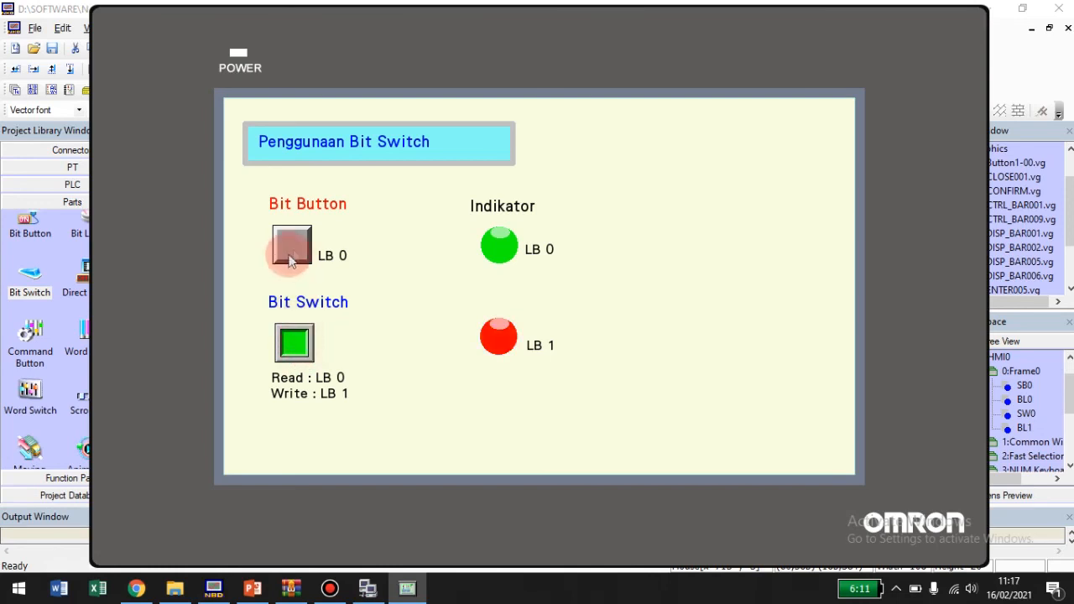
{"action": "left_click", "coordinate": [296, 250]}
{"action": "left_click", "coordinate": [295, 250]}
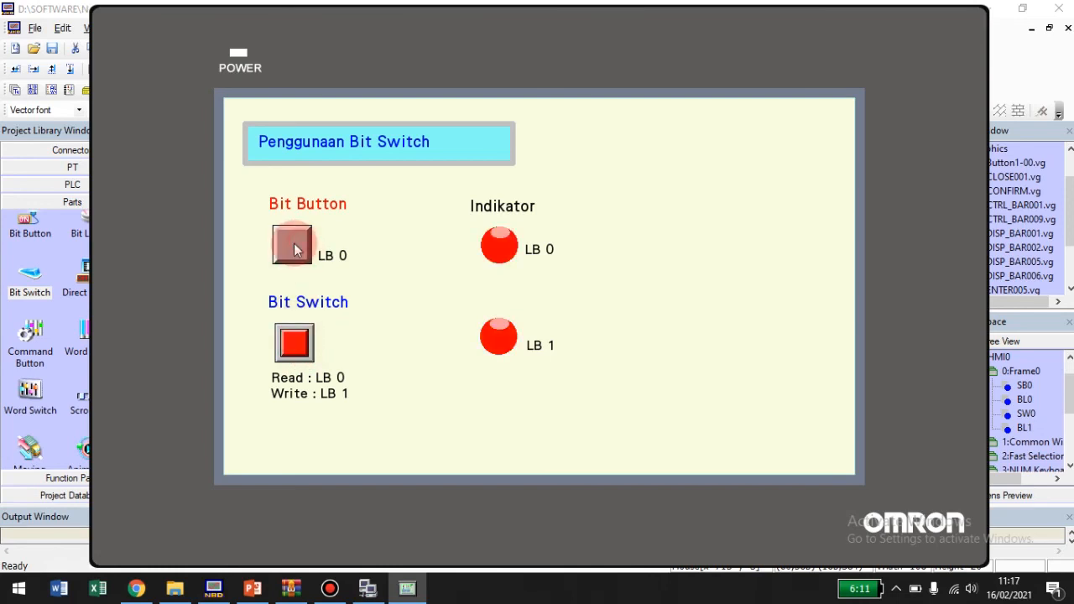